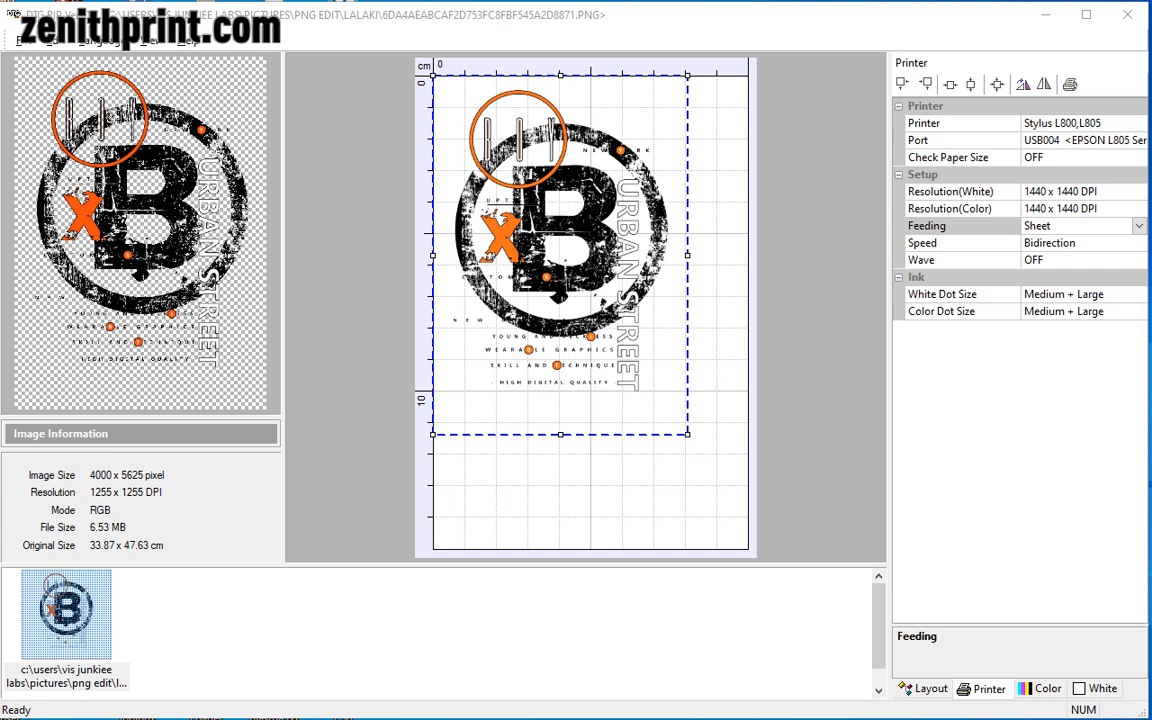
- Choose Stylus L800,L805 as the printer model
left_click(1022, 122)
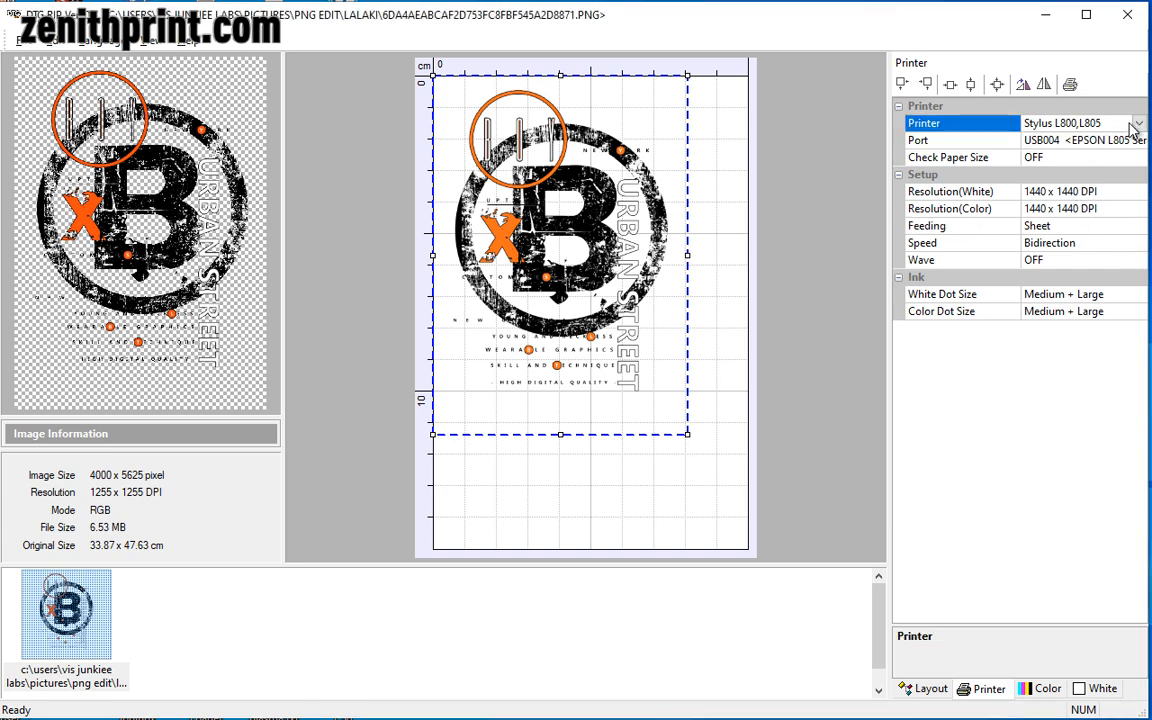
left_click(1140, 123)
left_click(1083, 140)
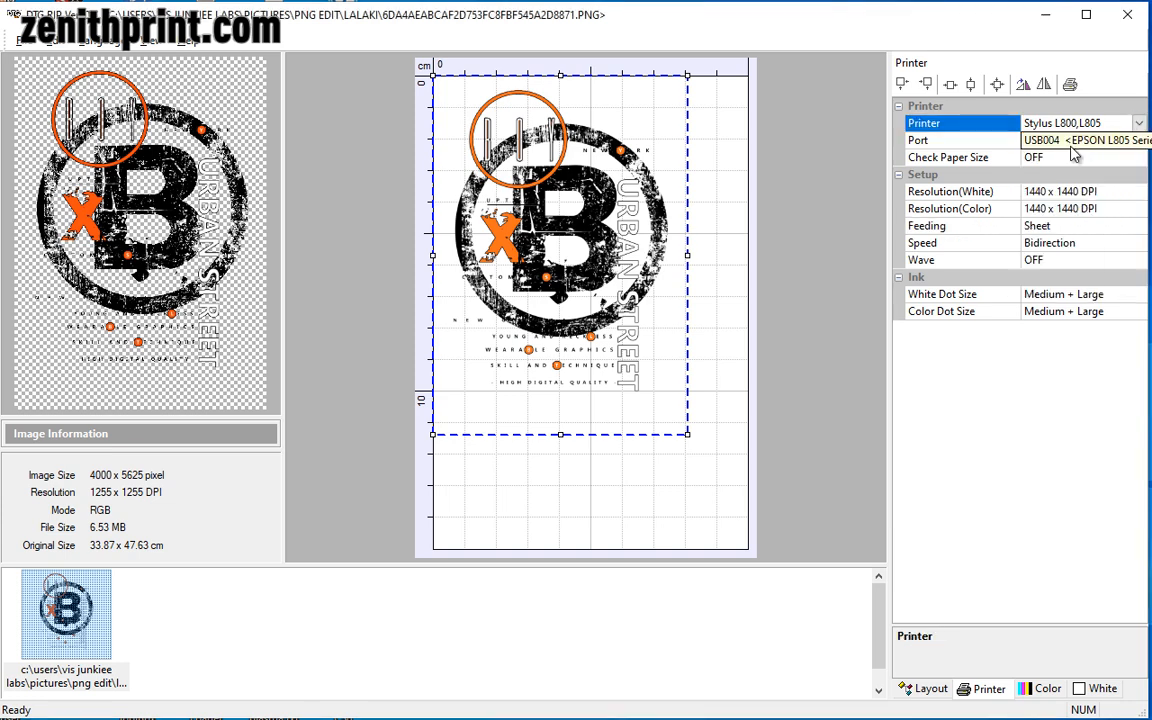
- Set the printer port to USB004 <EPSON L805 Series (Copy 2)>, moving the printer status window out of the way
left_click(1119, 140)
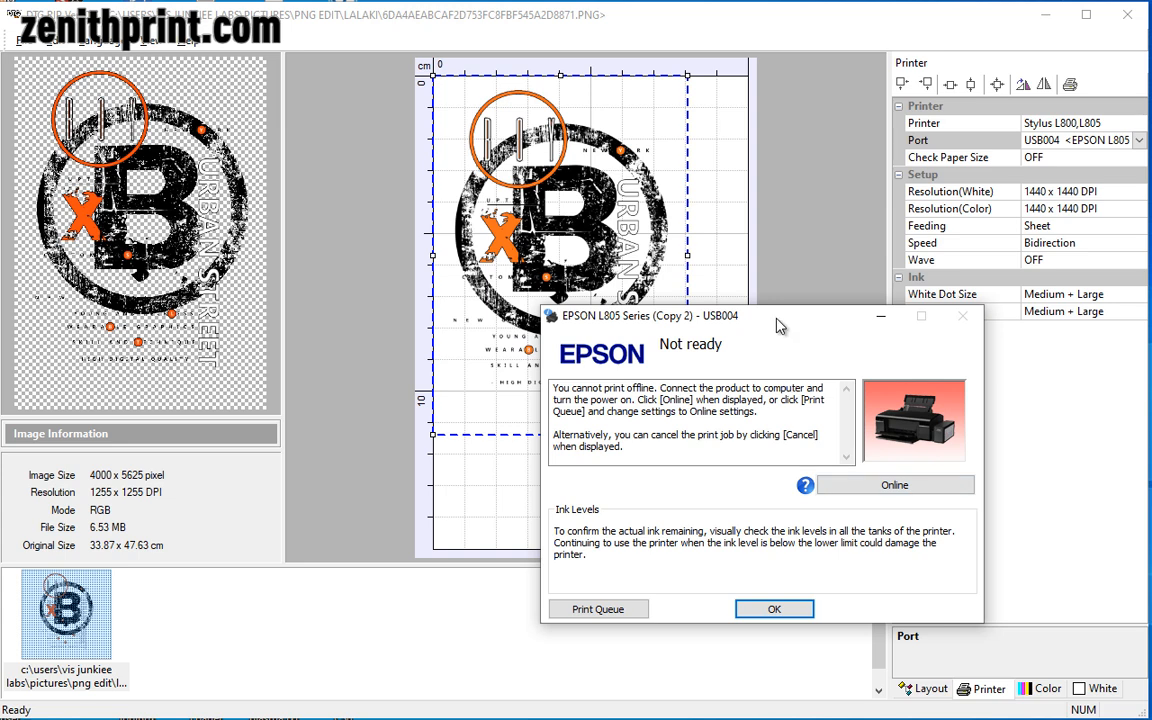
left_click_drag(779, 326, 590, 265)
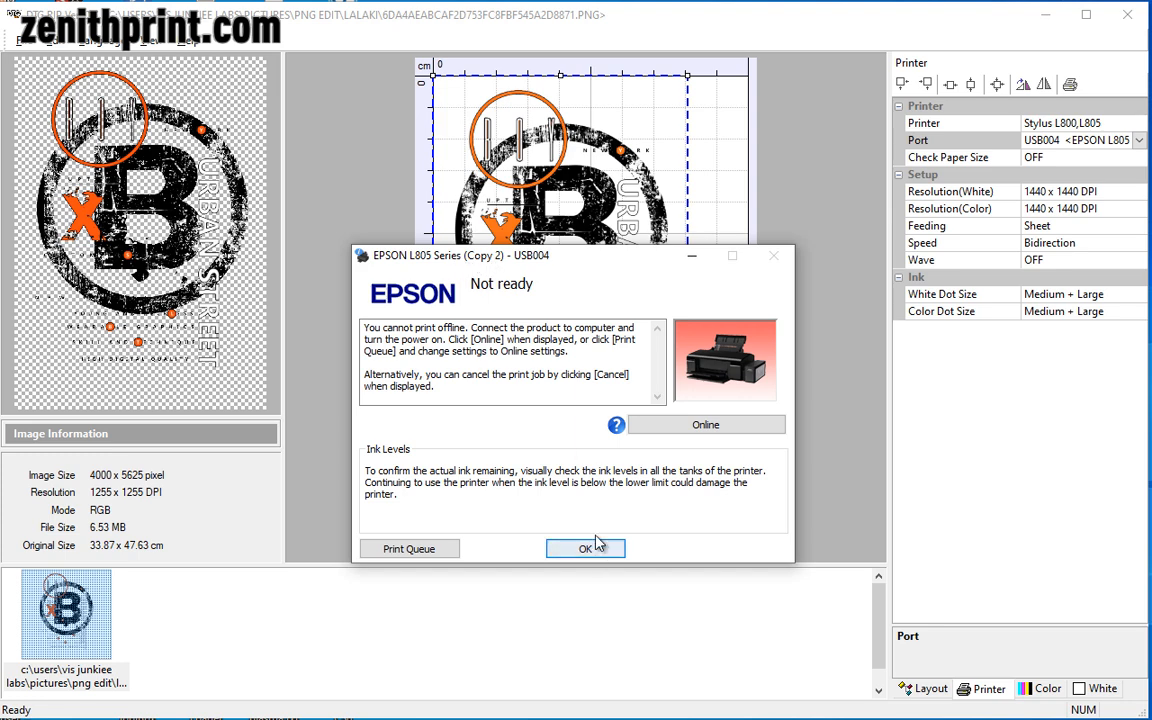
left_click_drag(560, 257, 898, 297)
left_click(1135, 309)
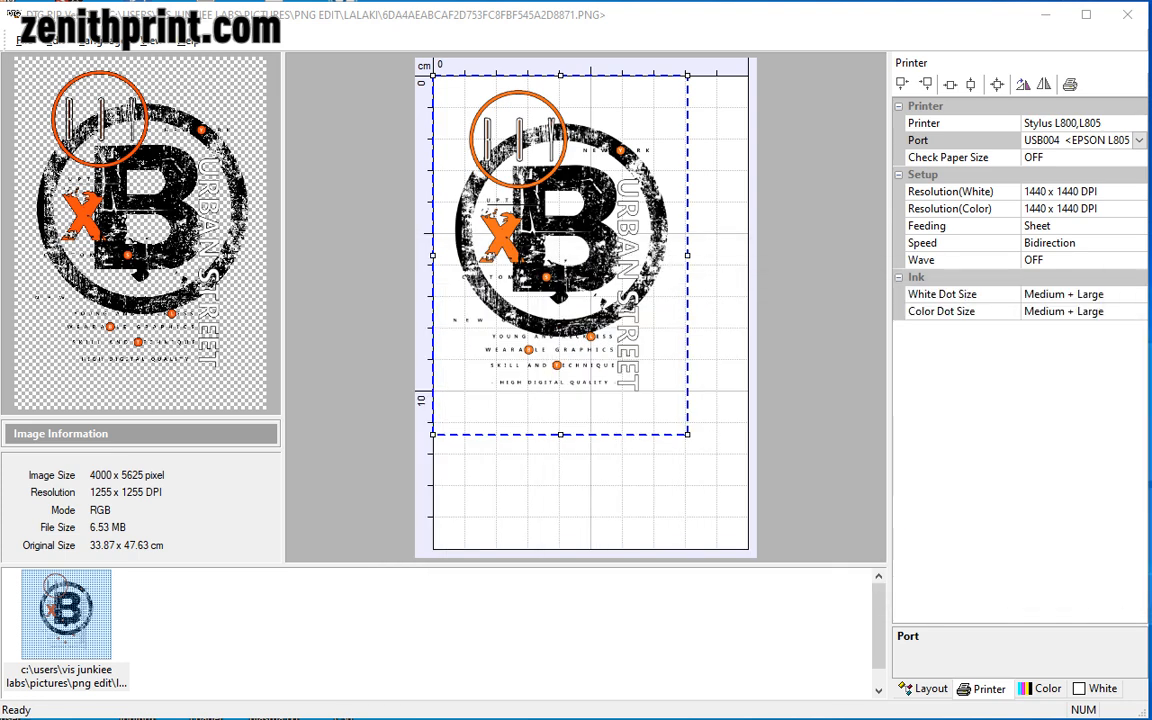
left_click(1138, 140)
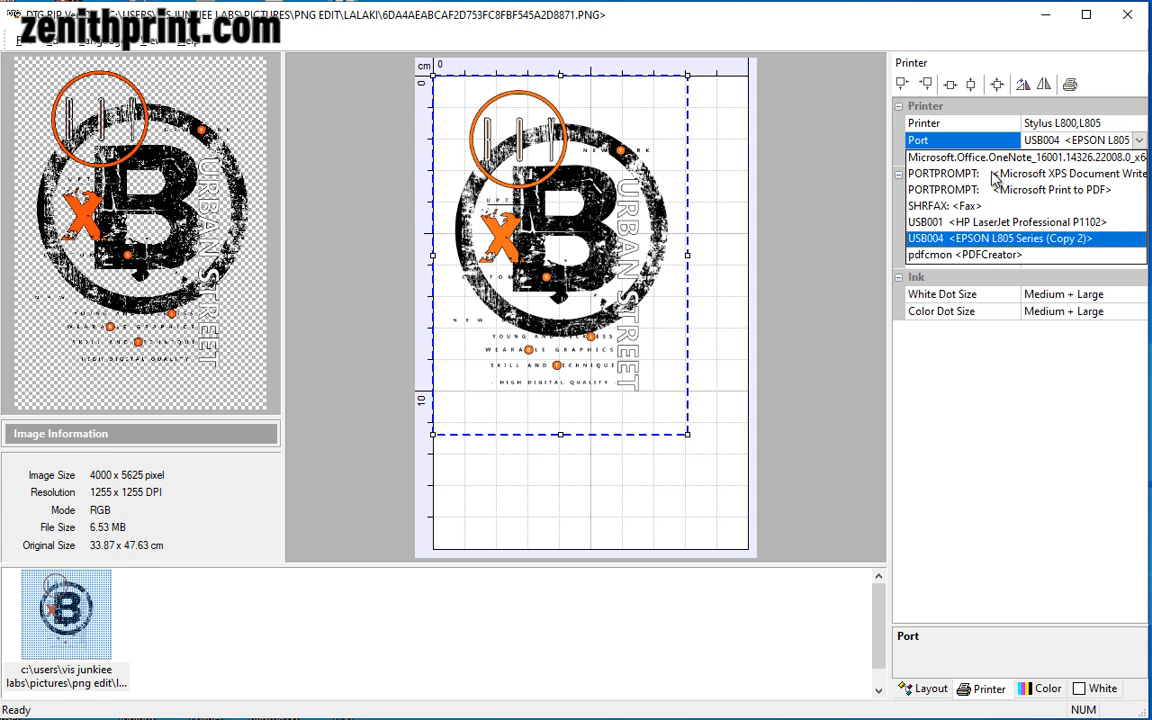
left_click(1000, 241)
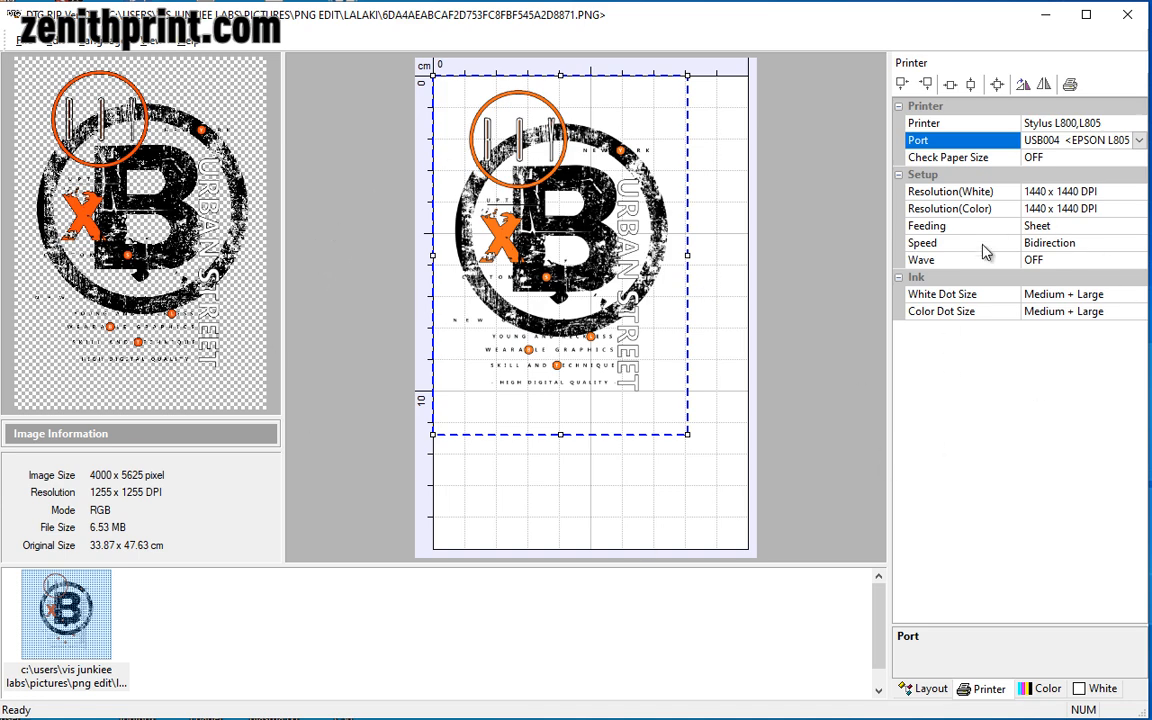
- Review the color and white ink settings, and print the artwork with the current print settings
left_click(1045, 689)
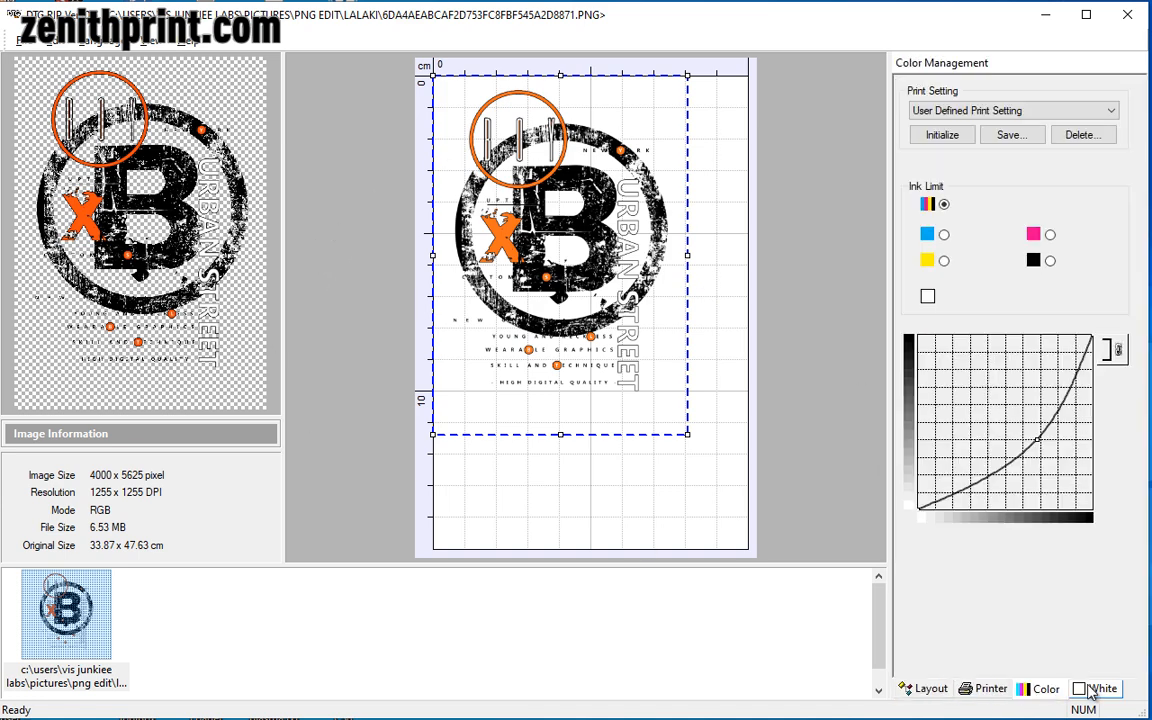
left_click(1093, 689)
left_click(990, 689)
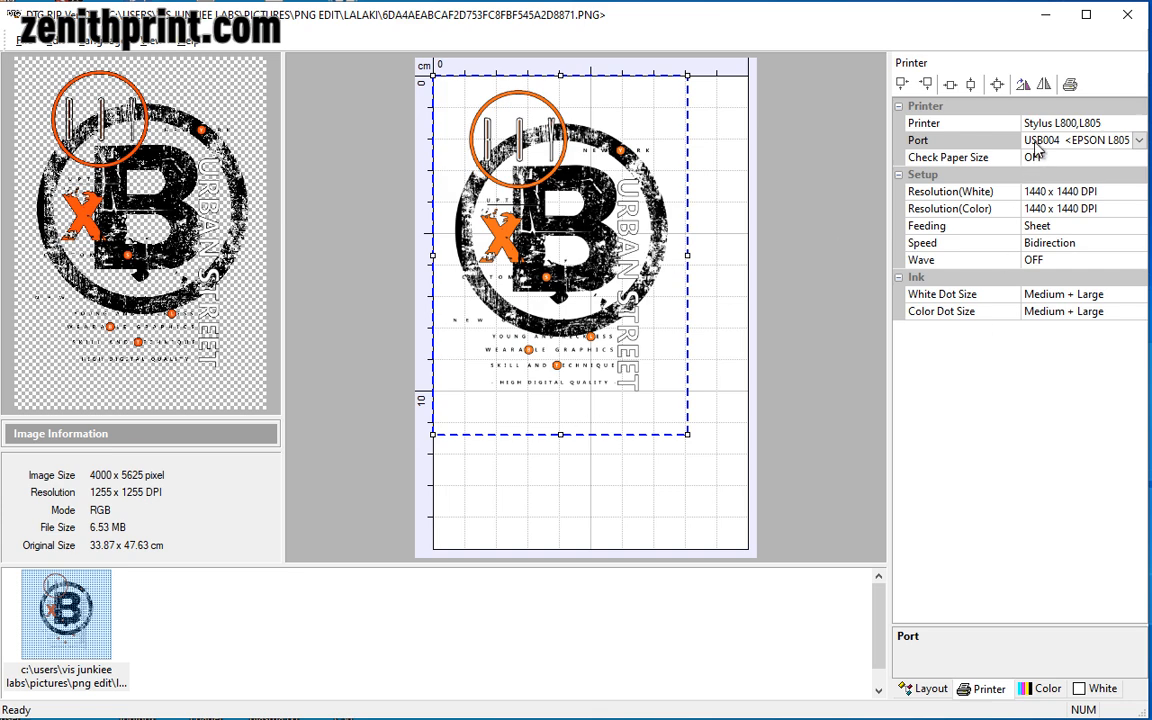
left_click(1070, 85)
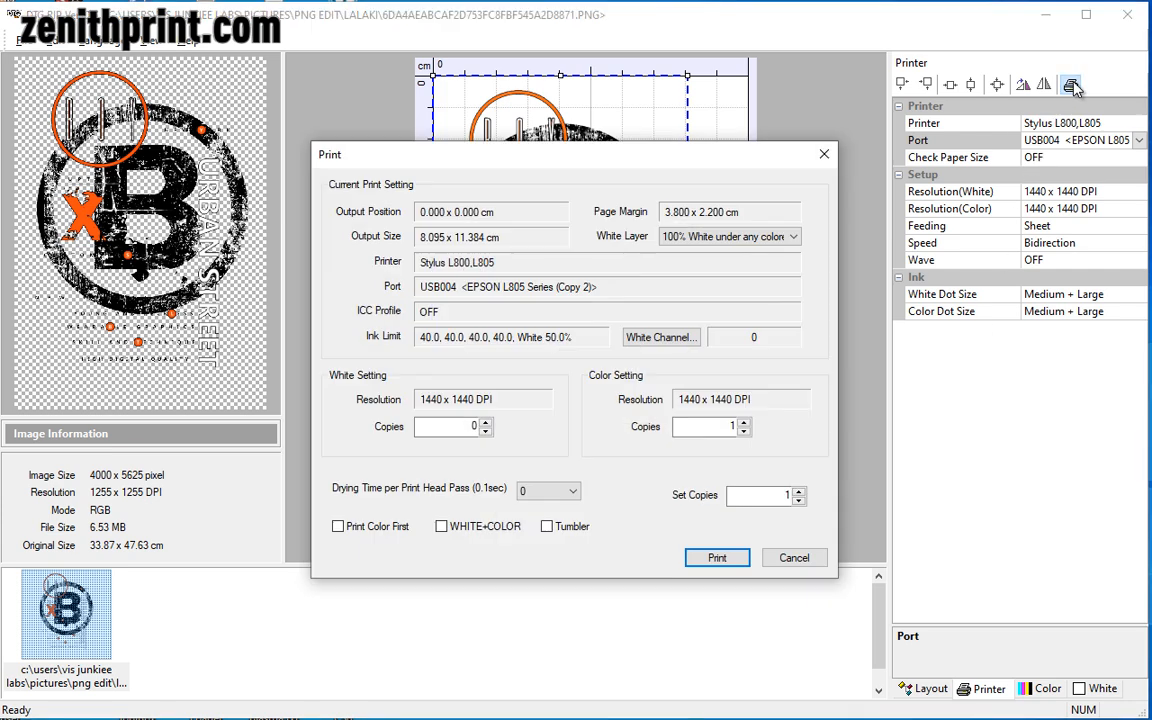
left_click(716, 558)
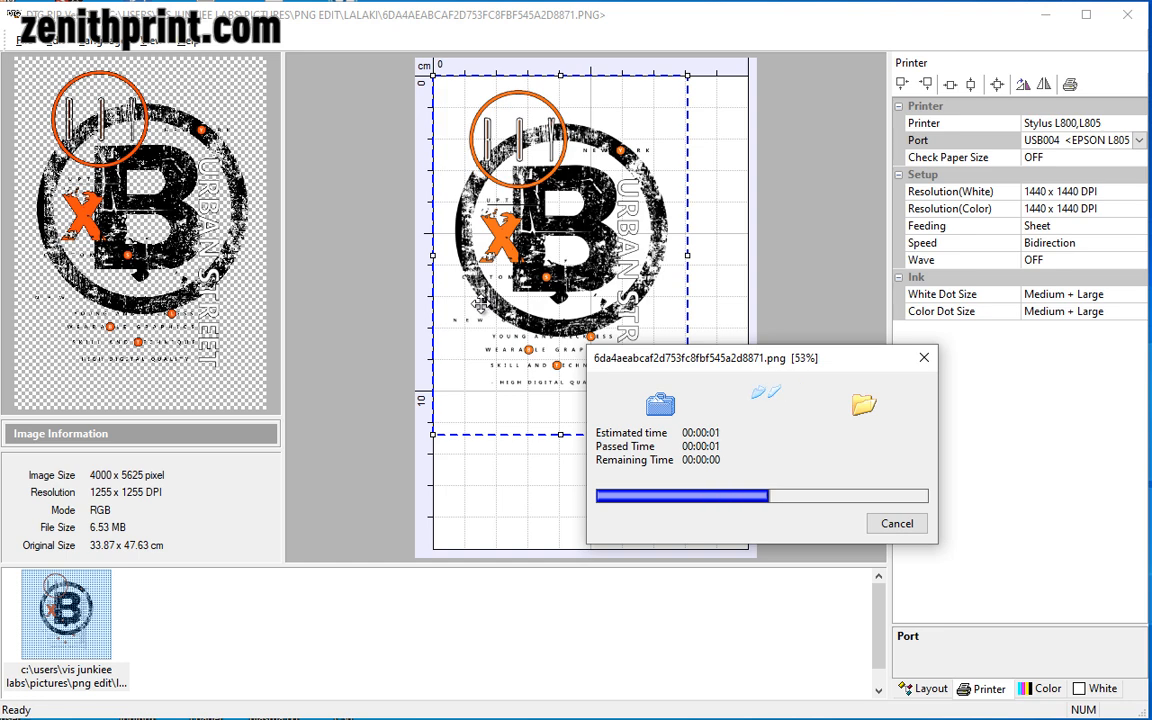
- Open the printer spool, inspect the queued PNG job, and close the queue window
left_click(22, 40)
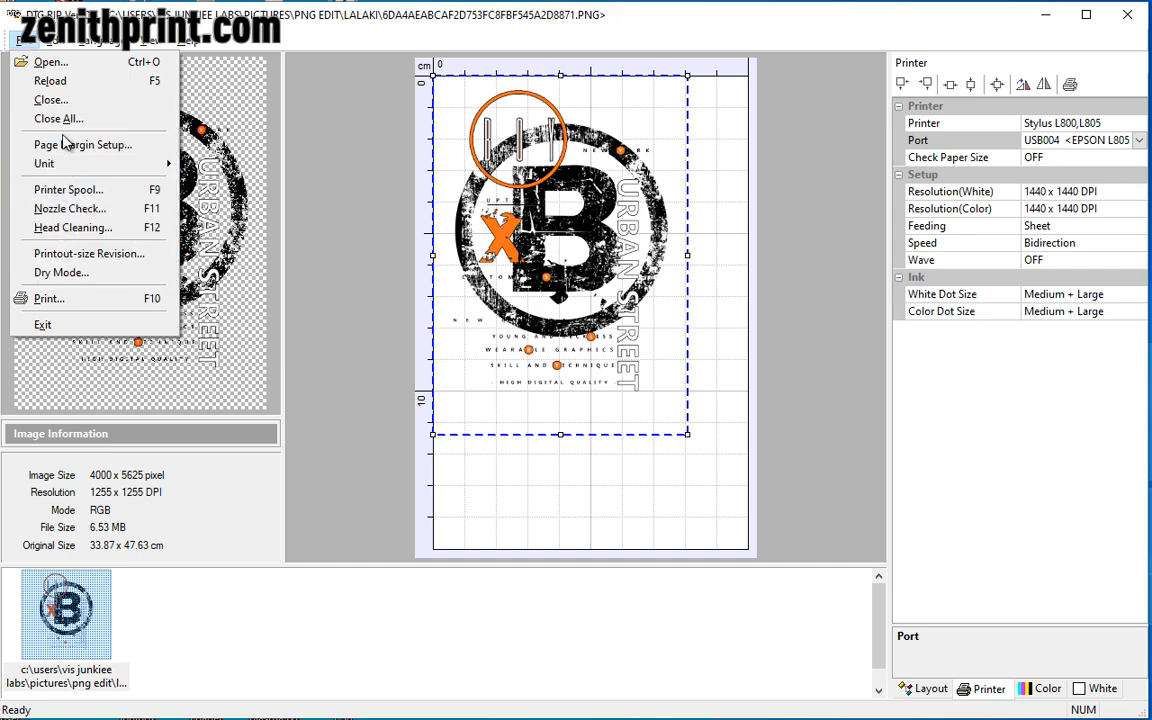
left_click(66, 193)
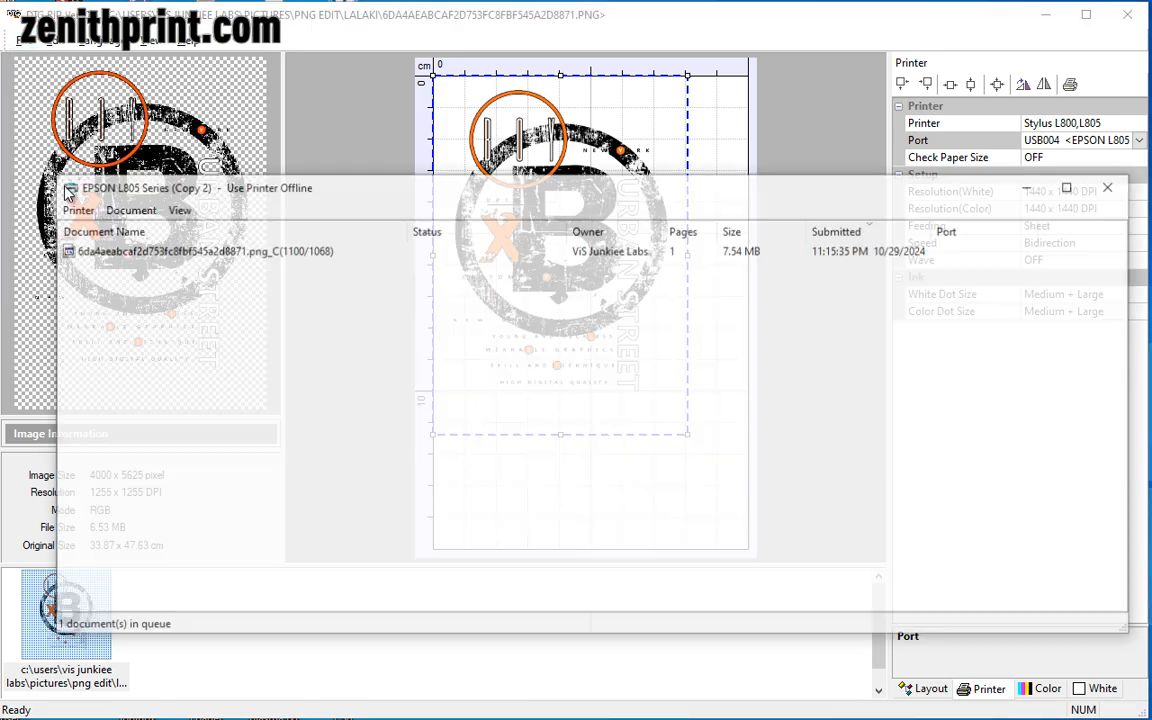
left_click_drag(352, 198, 445, 246)
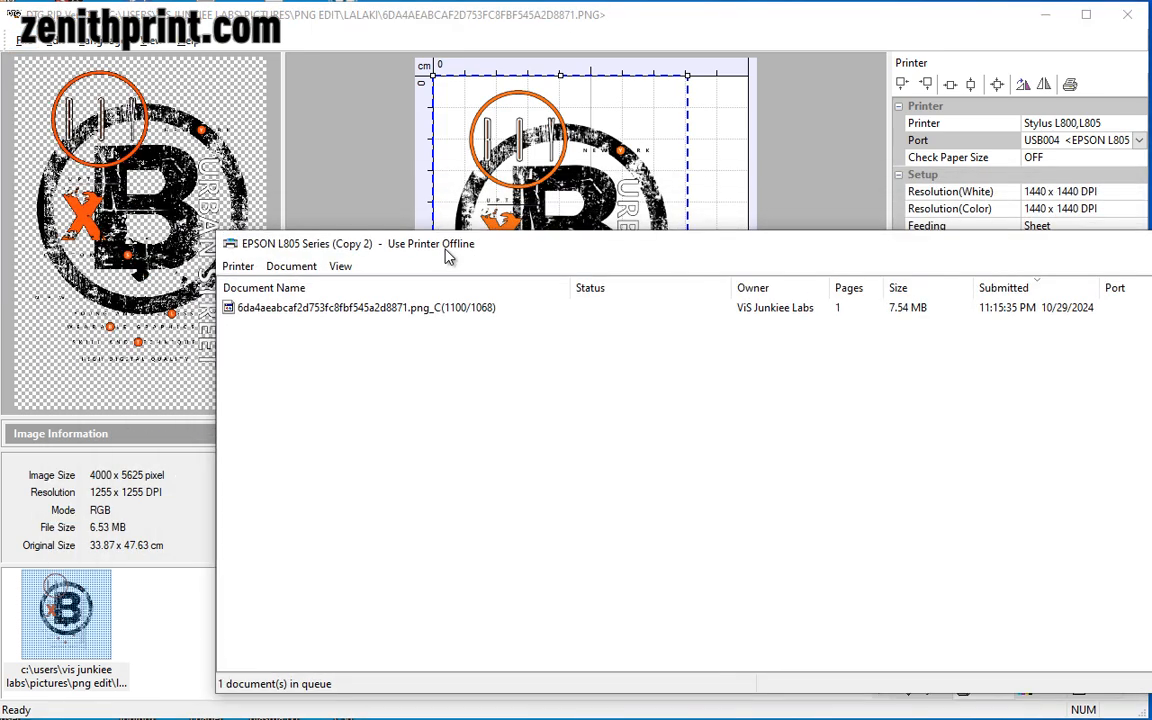
left_click(302, 308)
left_click(321, 380)
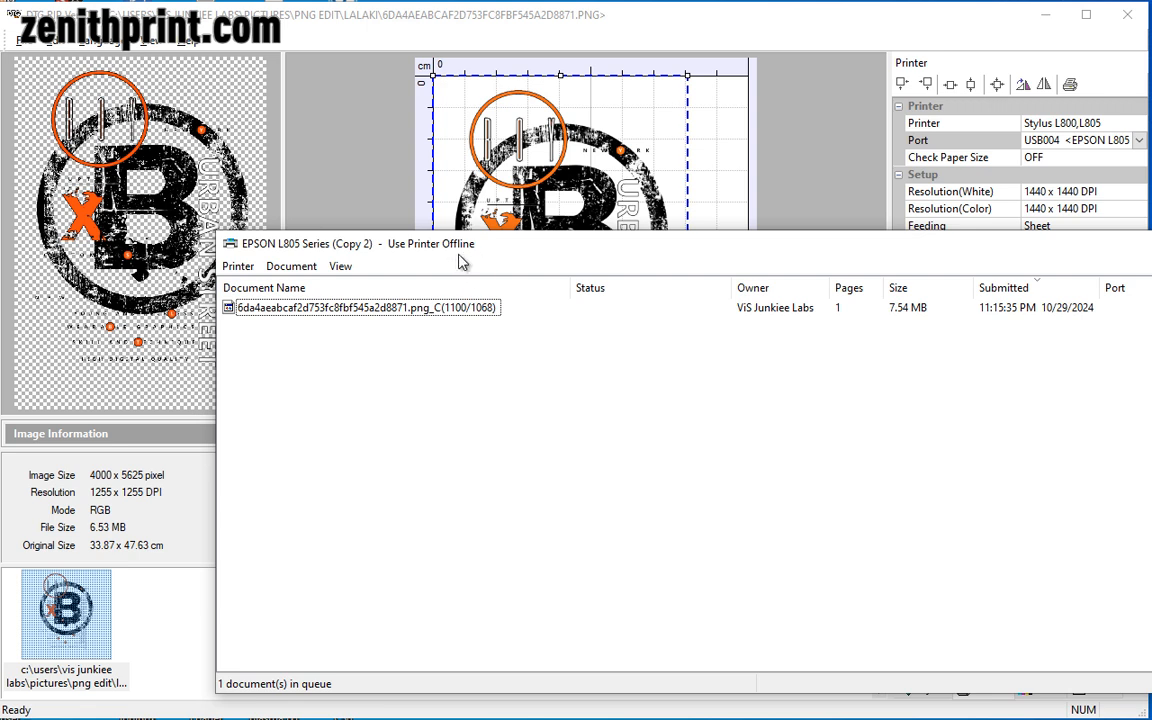
left_click_drag(458, 250, 441, 262)
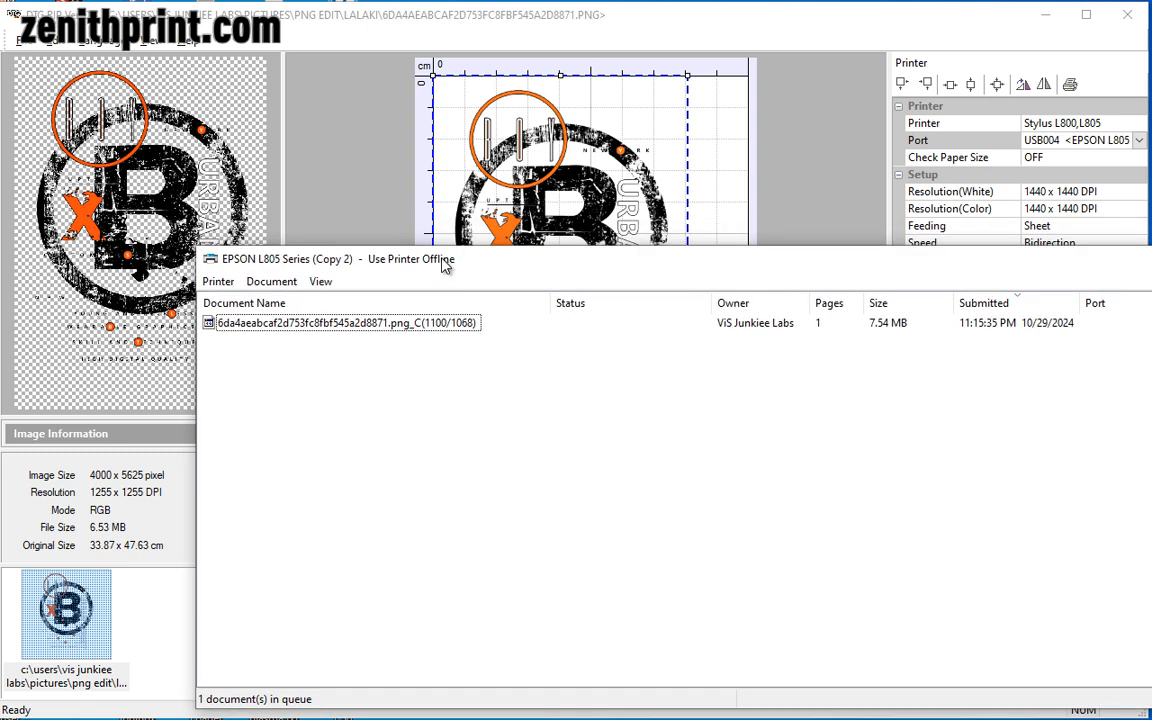
left_click(342, 322)
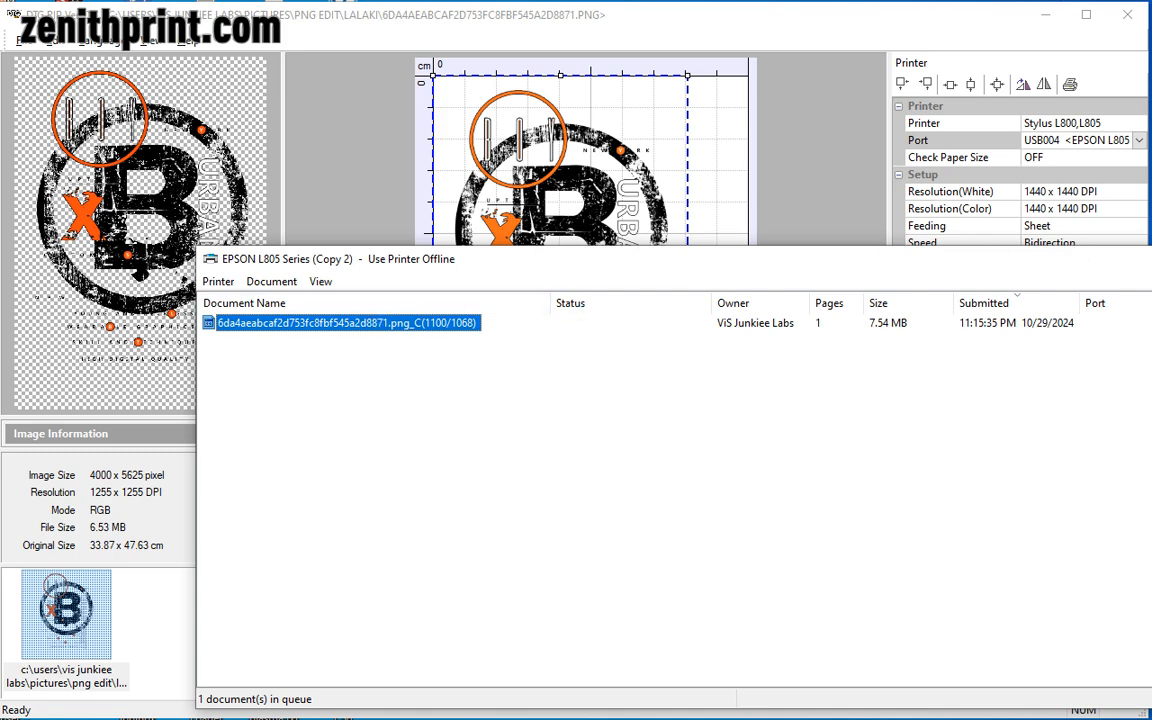
left_click(1136, 240)
- Examine the list of supported printer models without changing the selected one
left_click(1128, 123)
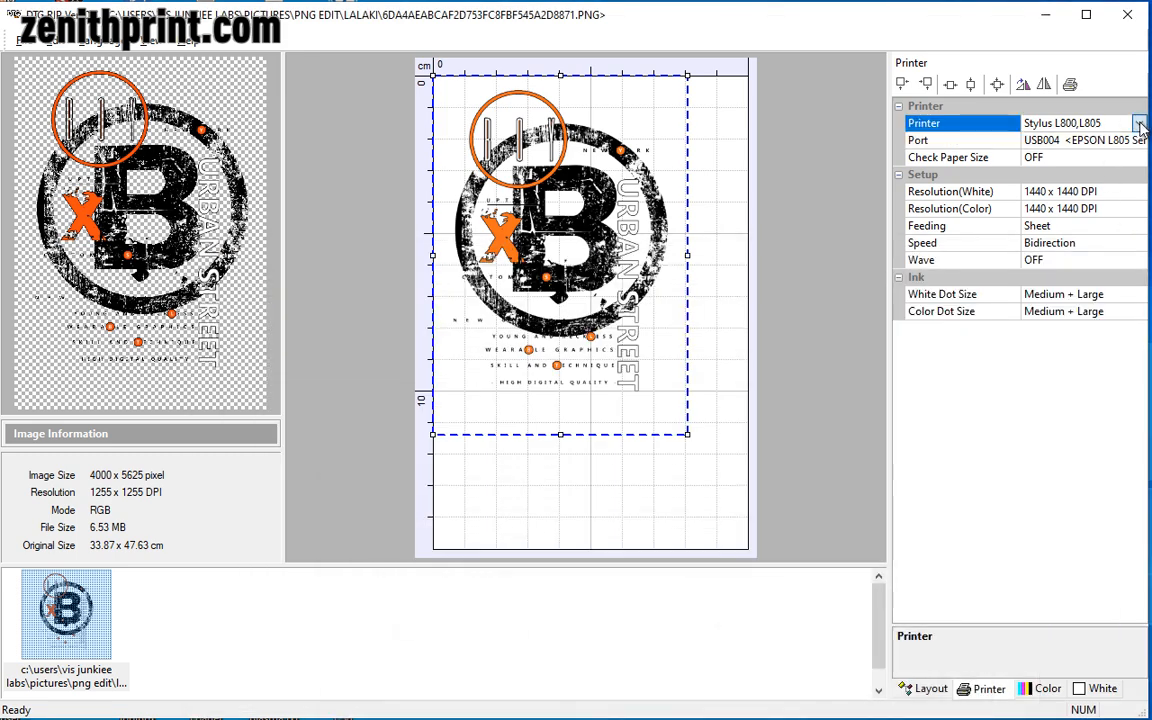
left_click(1138, 123)
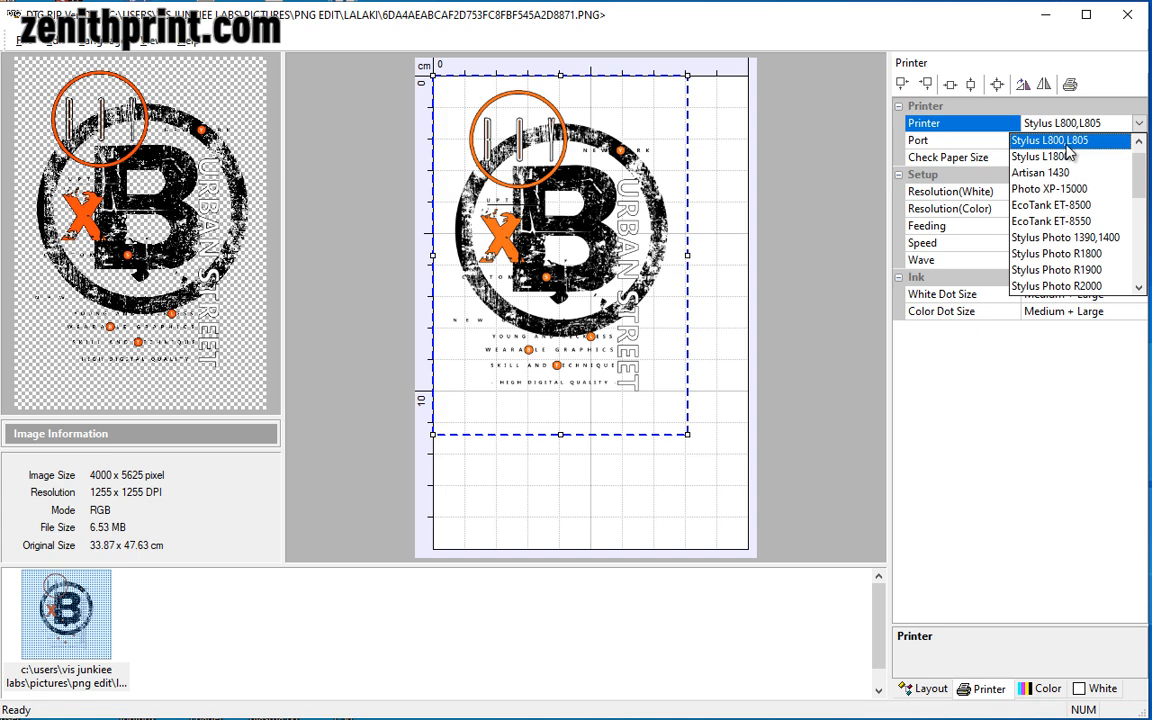
left_click(993, 97)
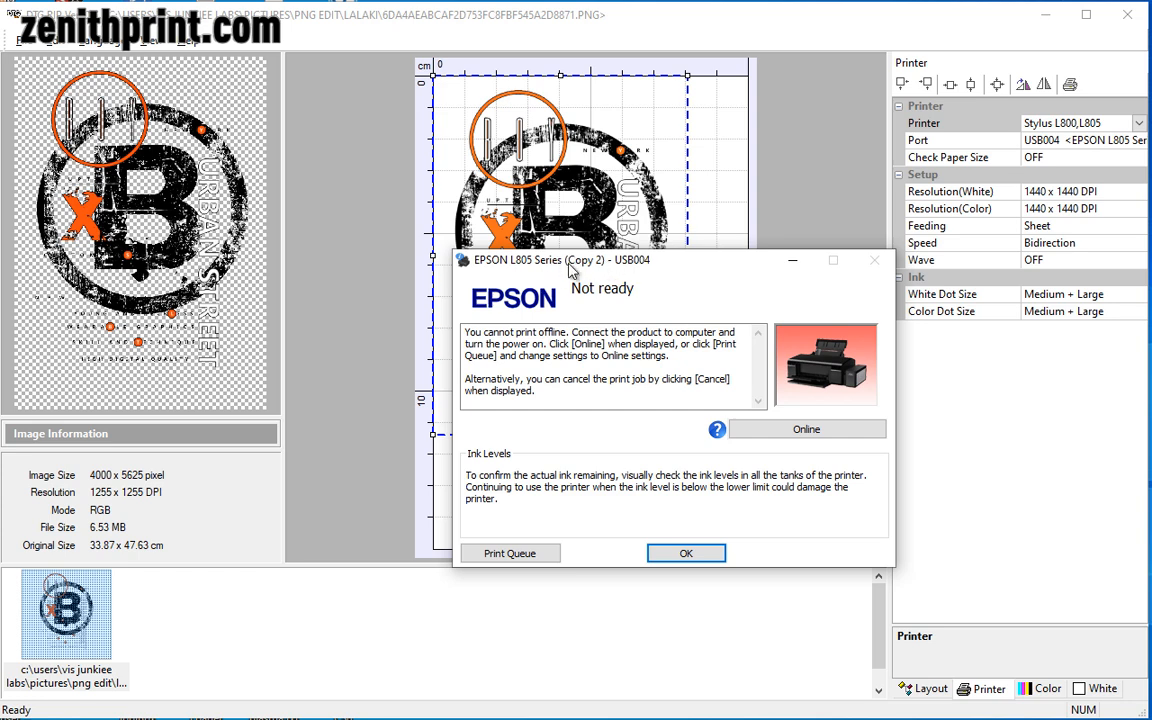
- Reselect the USB004 <EPSON L805 Series (Copy 2)> port and print the artwork again
left_click_drag(652, 262, 1151, 264)
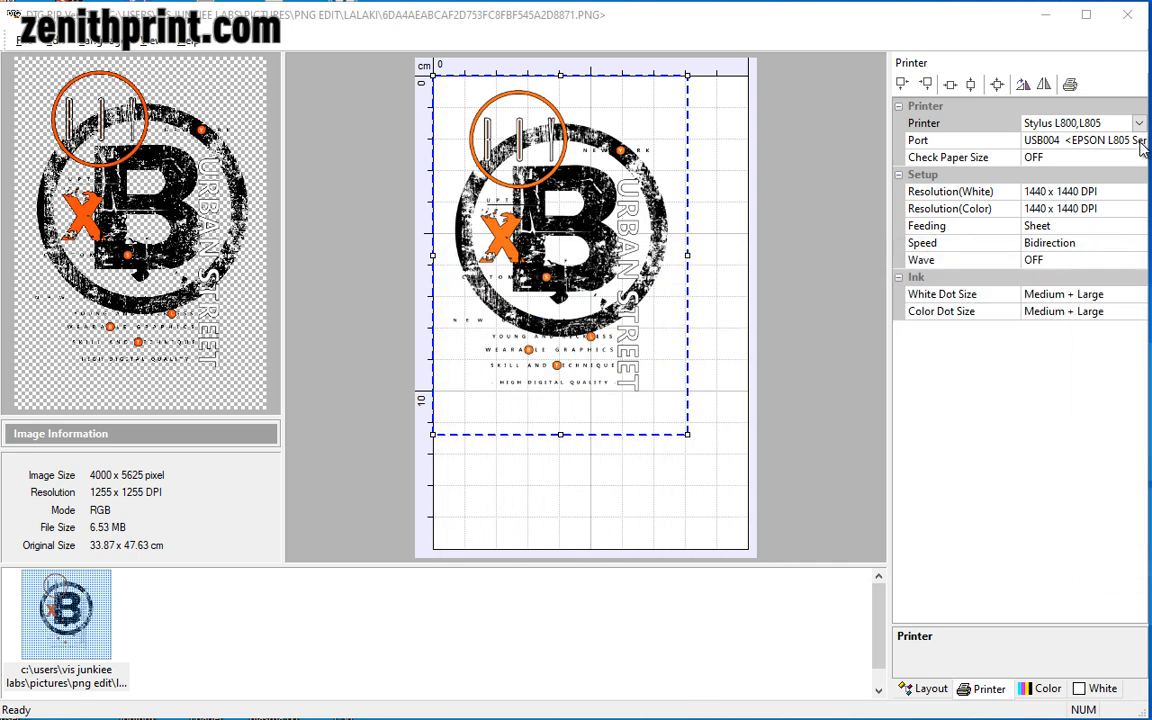
left_click(1138, 141)
left_click(1139, 140)
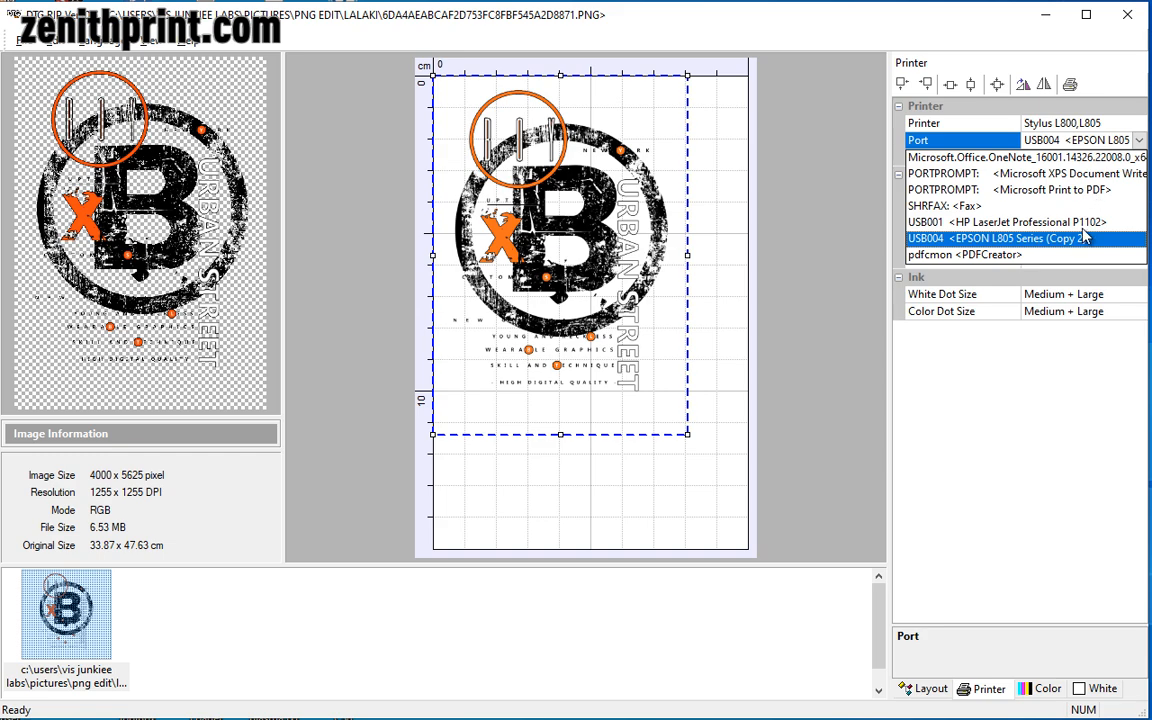
left_click(975, 240)
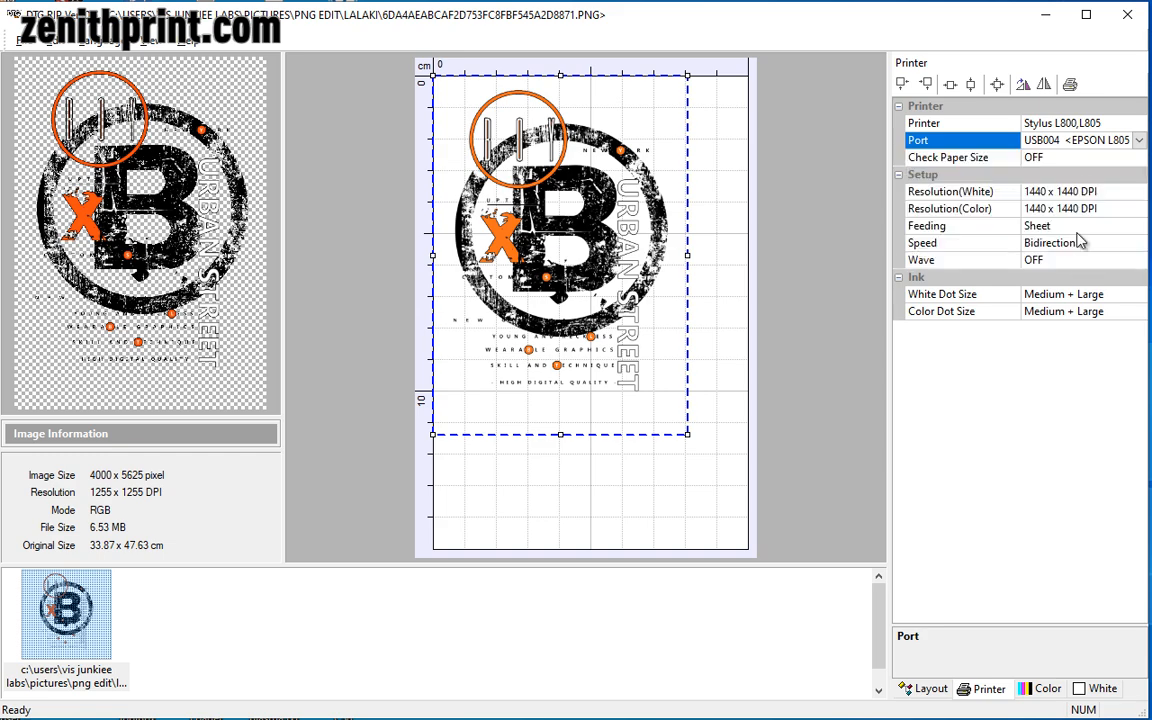
left_click(1070, 84)
left_click(717, 558)
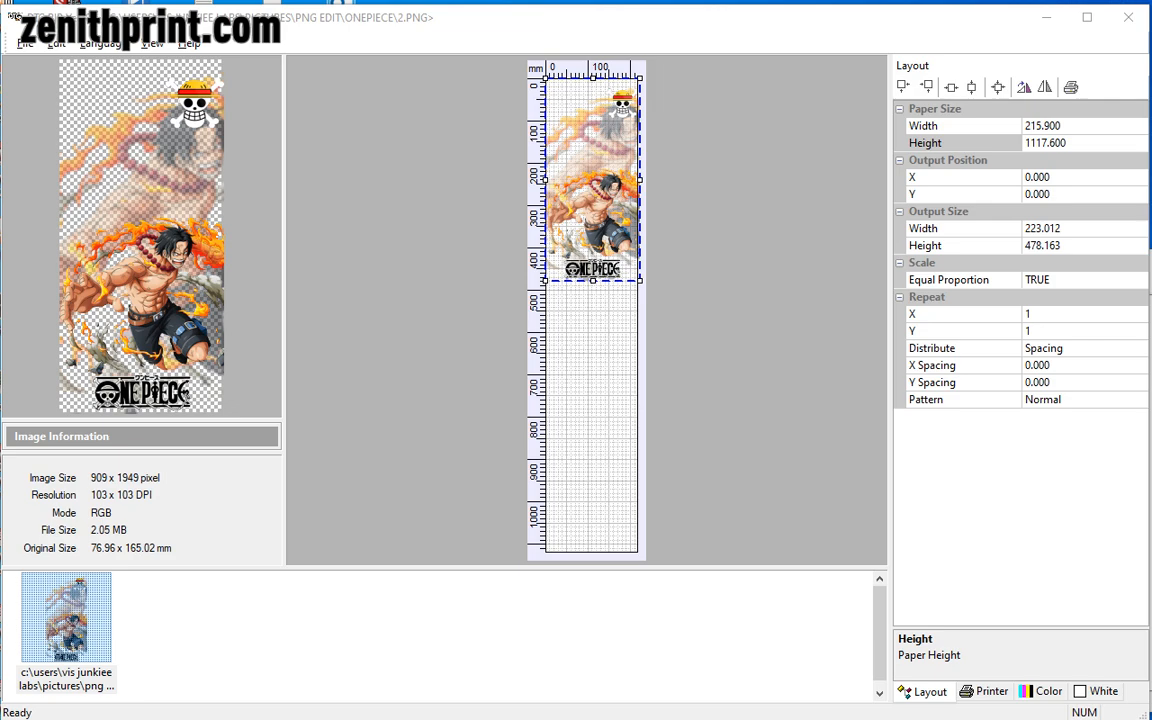
- Switch to the Epson L805 specification page in the browser and examine the supported paper sizes
key("alt+Tab")
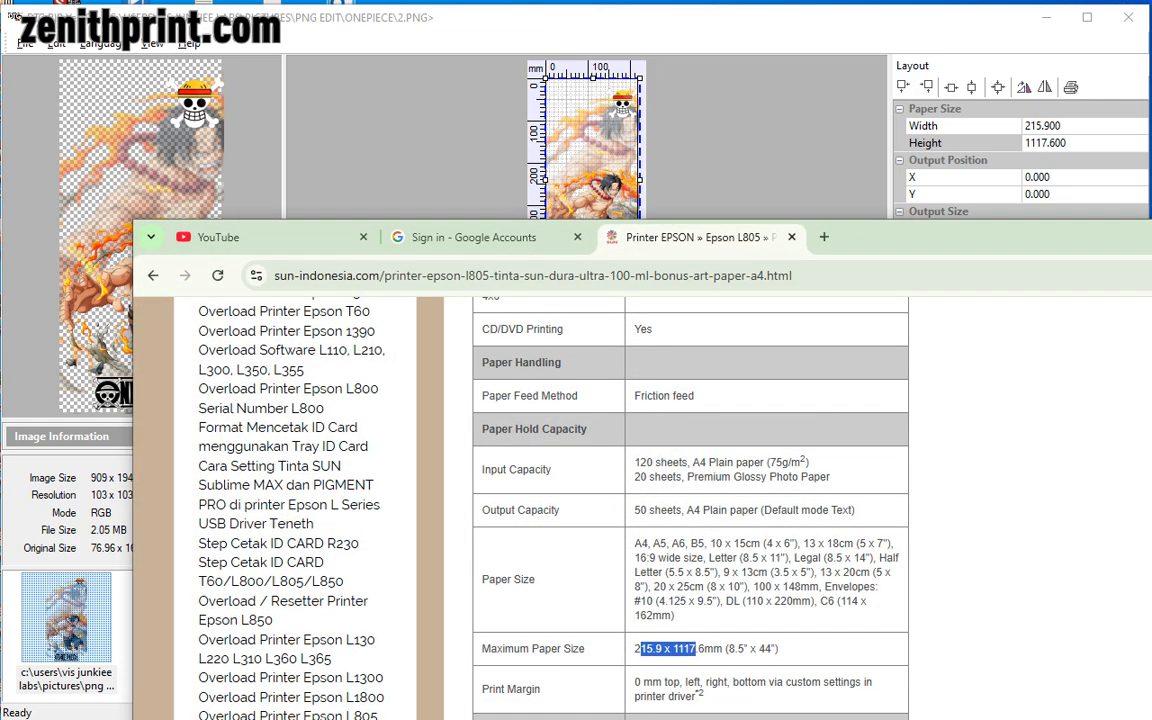
left_click_drag(905, 243, 812, 55)
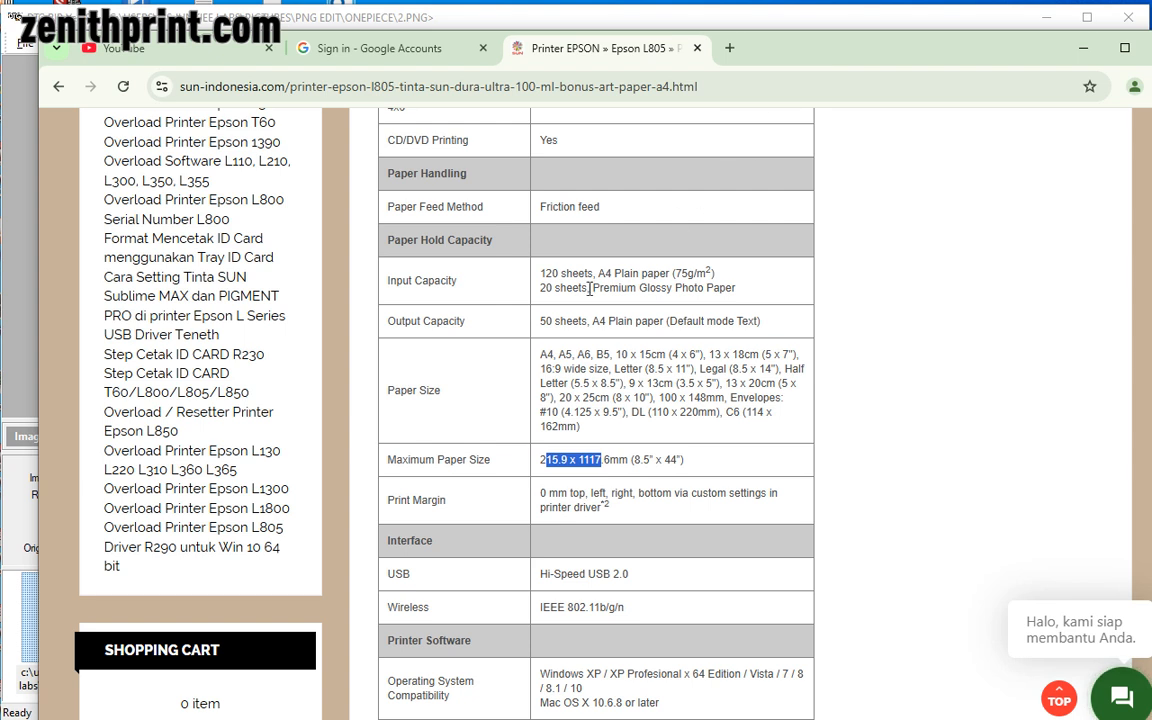
left_click_drag(541, 354, 556, 354)
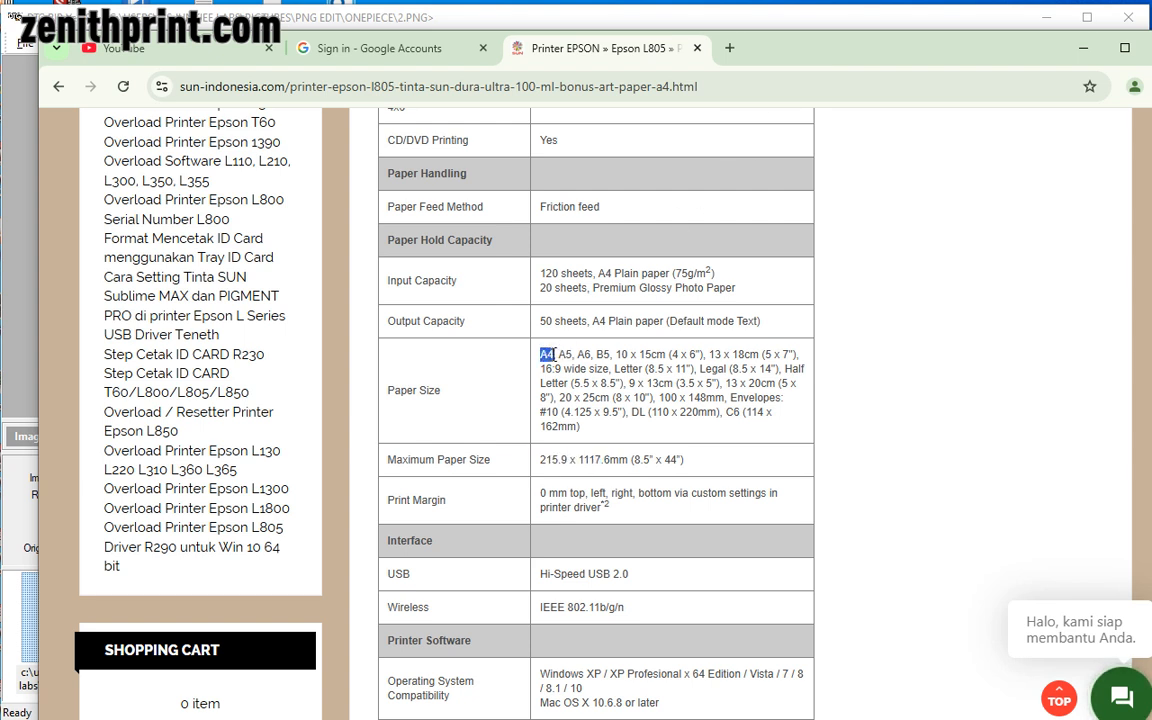
left_click(565, 355)
double_click(565, 355)
left_click(674, 393)
left_click_drag(540, 355, 628, 430)
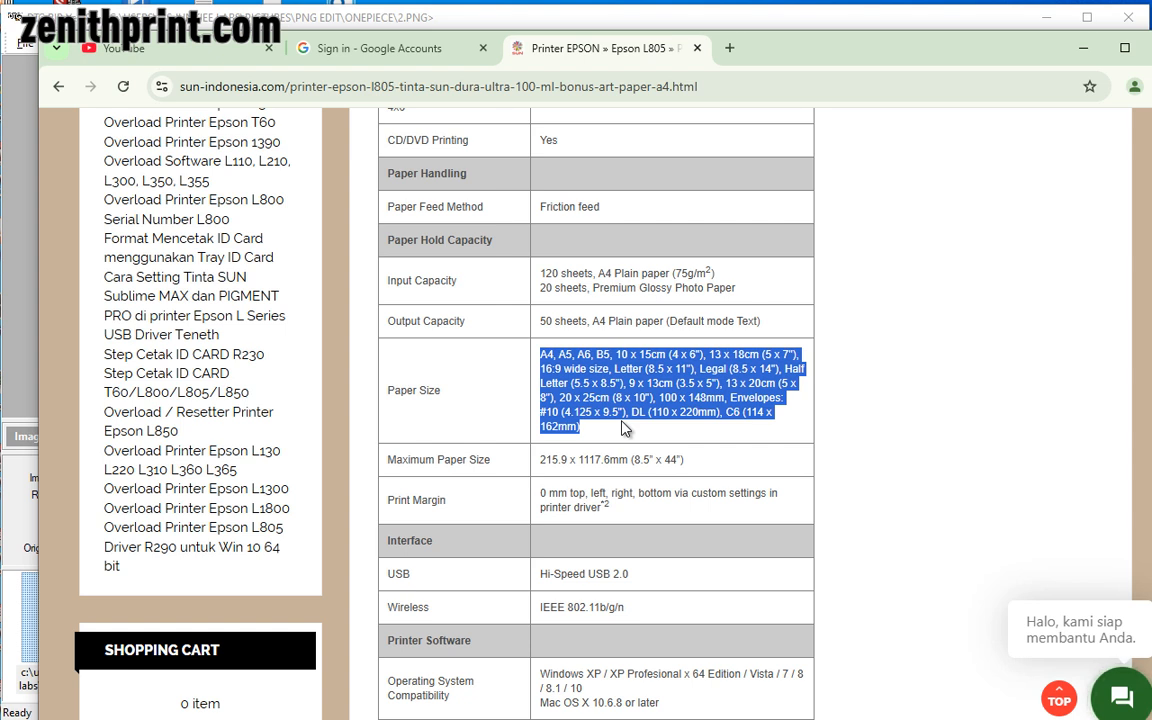
- Examine the maximum paper size on the specification page and return to the DTG RIP layout
left_click(542, 460)
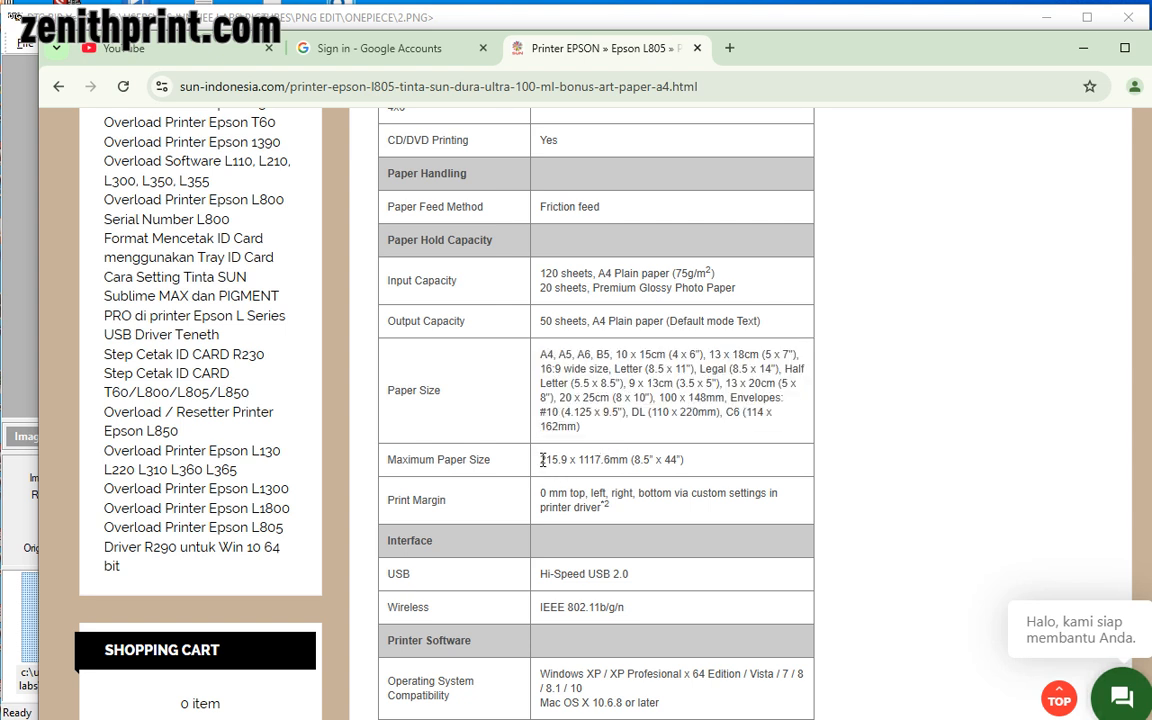
left_click_drag(542, 460, 700, 468)
left_click(703, 470)
left_click_drag(690, 460, 595, 460)
left_click(689, 468)
left_click_drag(542, 461, 687, 466)
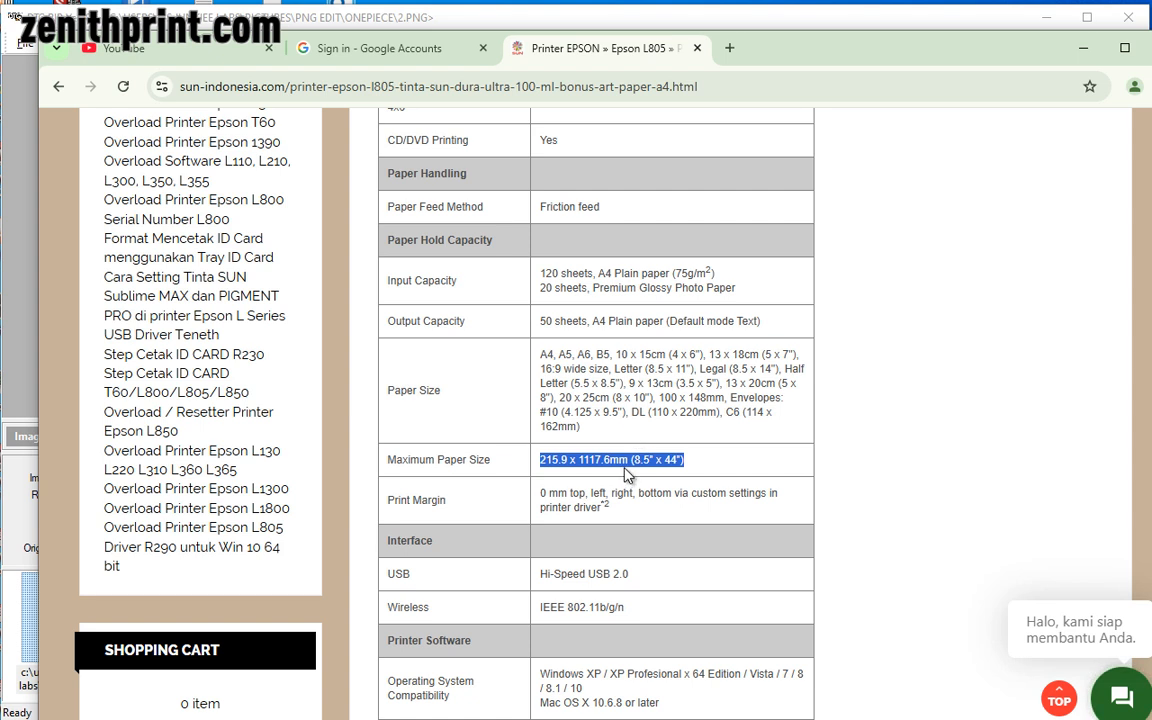
left_click_drag(577, 460, 613, 463)
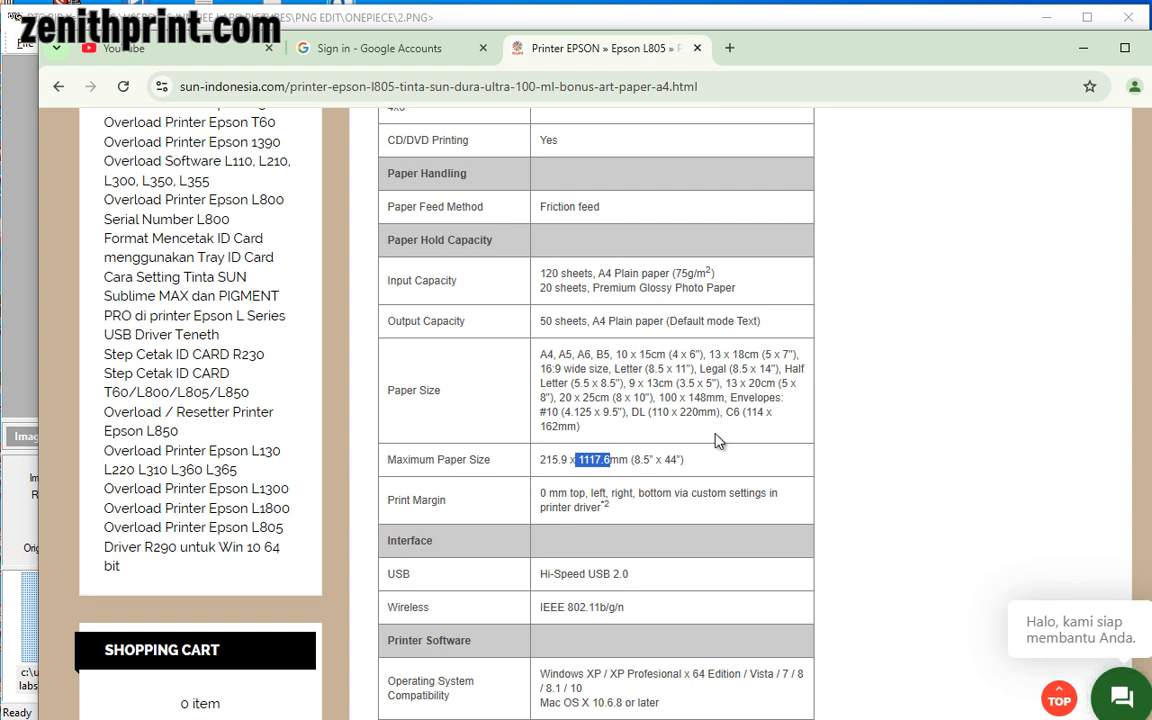
left_click(688, 462)
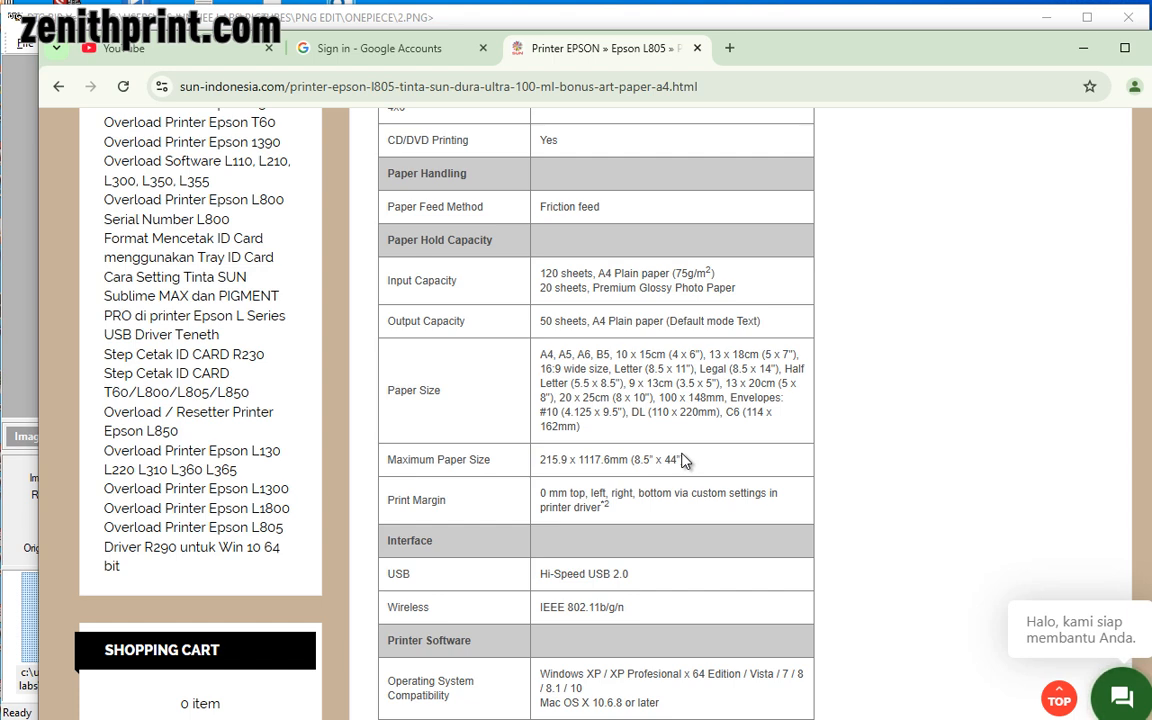
left_click(1083, 48)
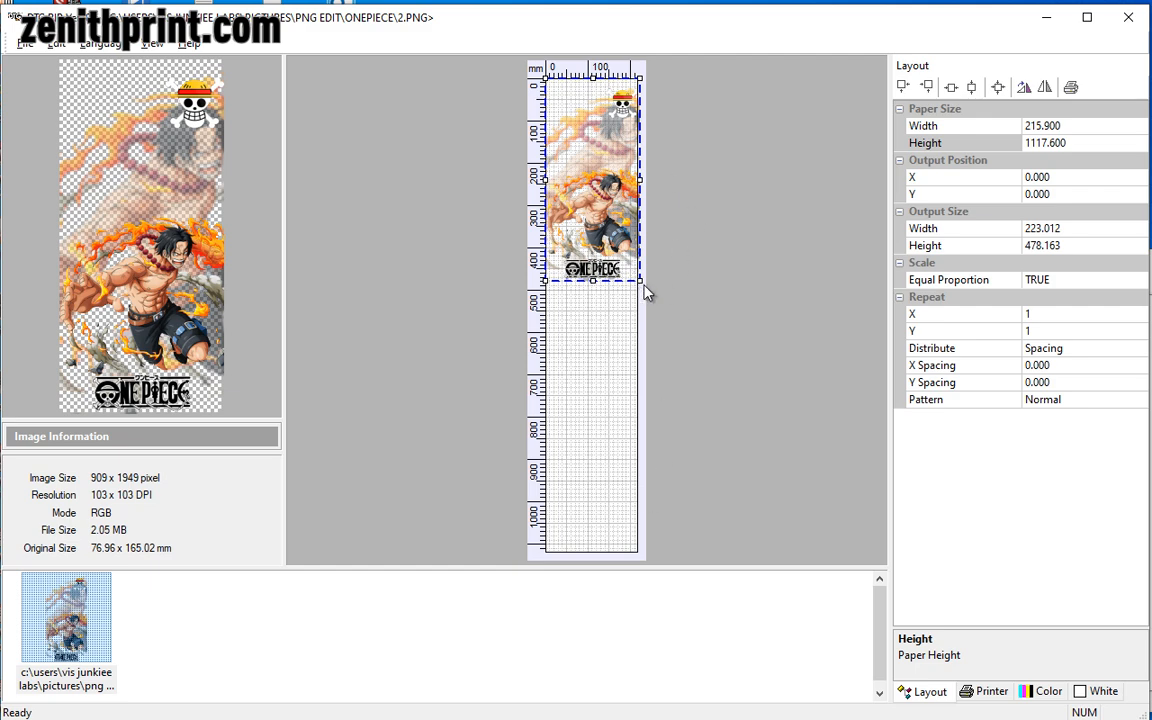
- Scale the artwork down on the sheet to about 96 × 206 mm and check the paper width and height
left_click_drag(641, 283, 587, 164)
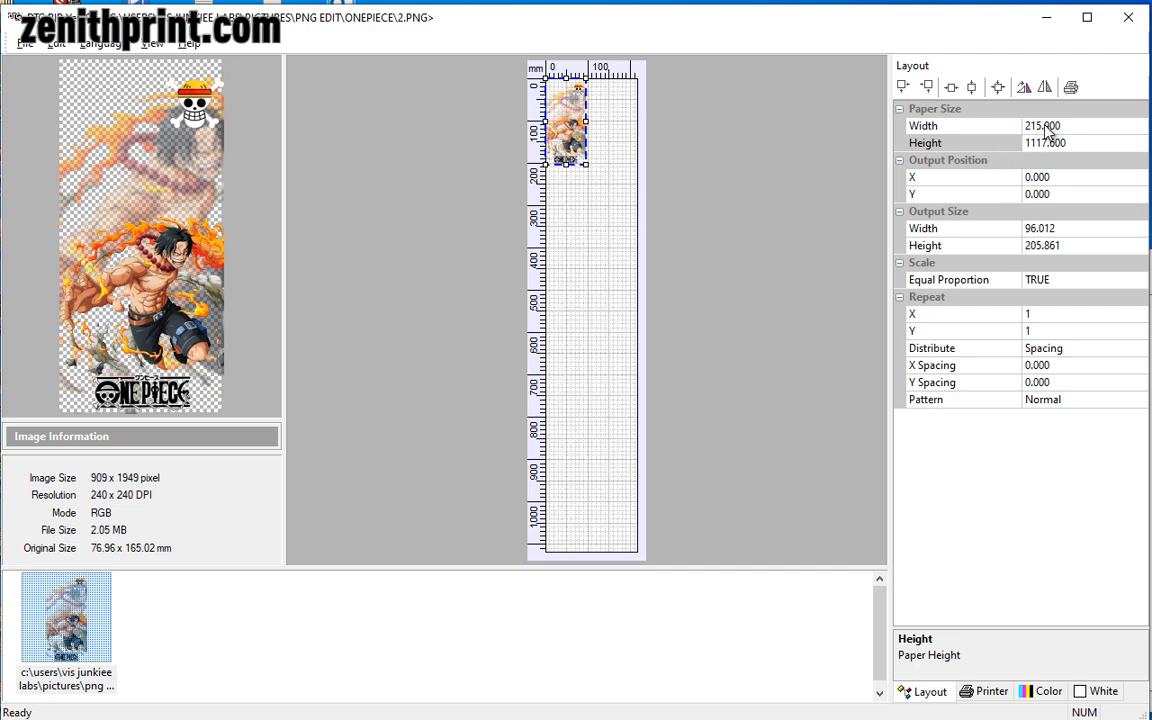
left_click(945, 125)
left_click(1036, 125)
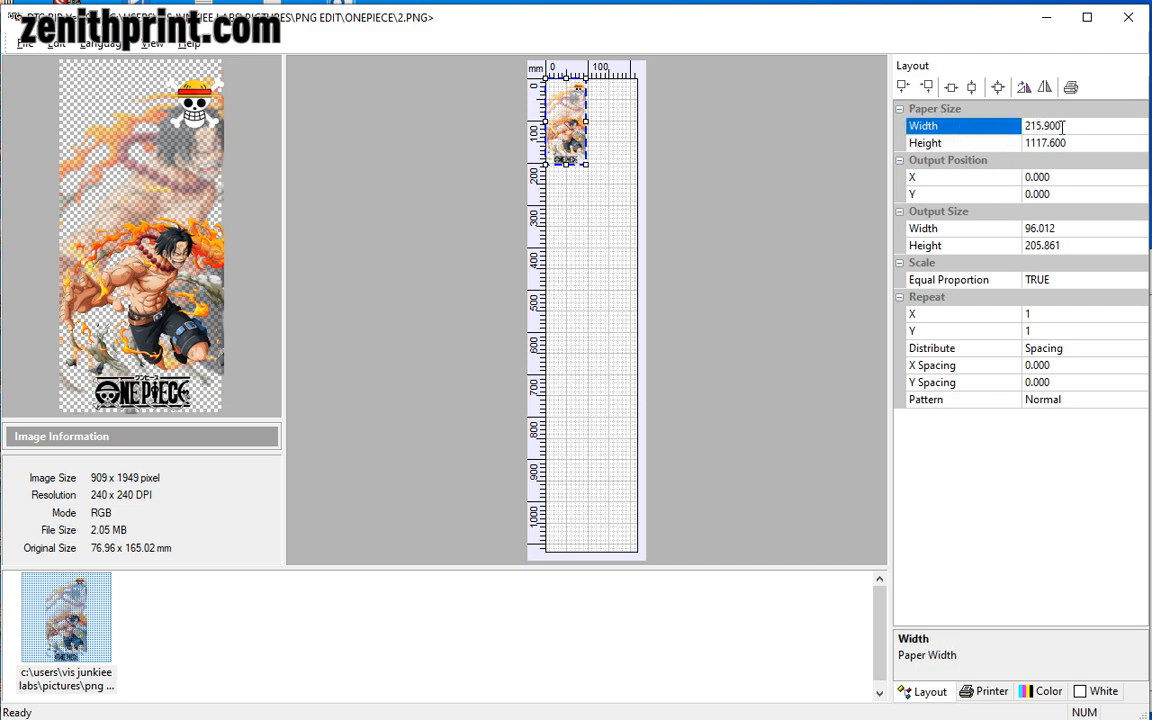
left_click_drag(1060, 126, 1022, 127)
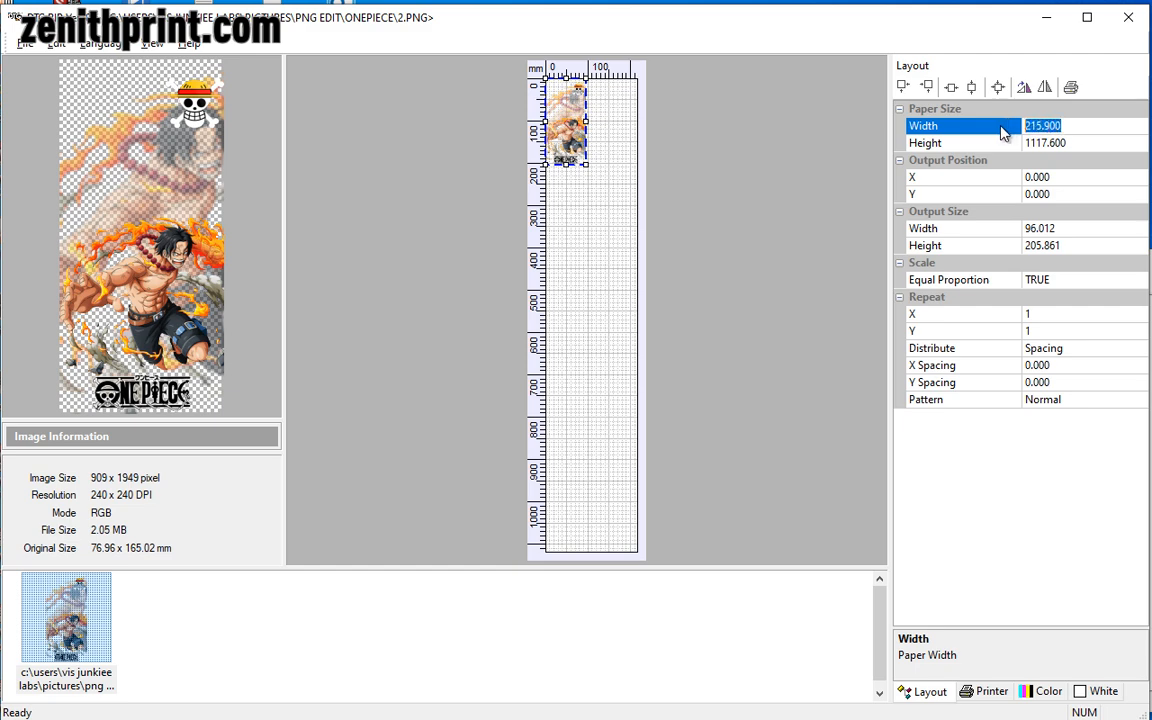
left_click(1042, 143)
left_click_drag(1083, 145, 1015, 143)
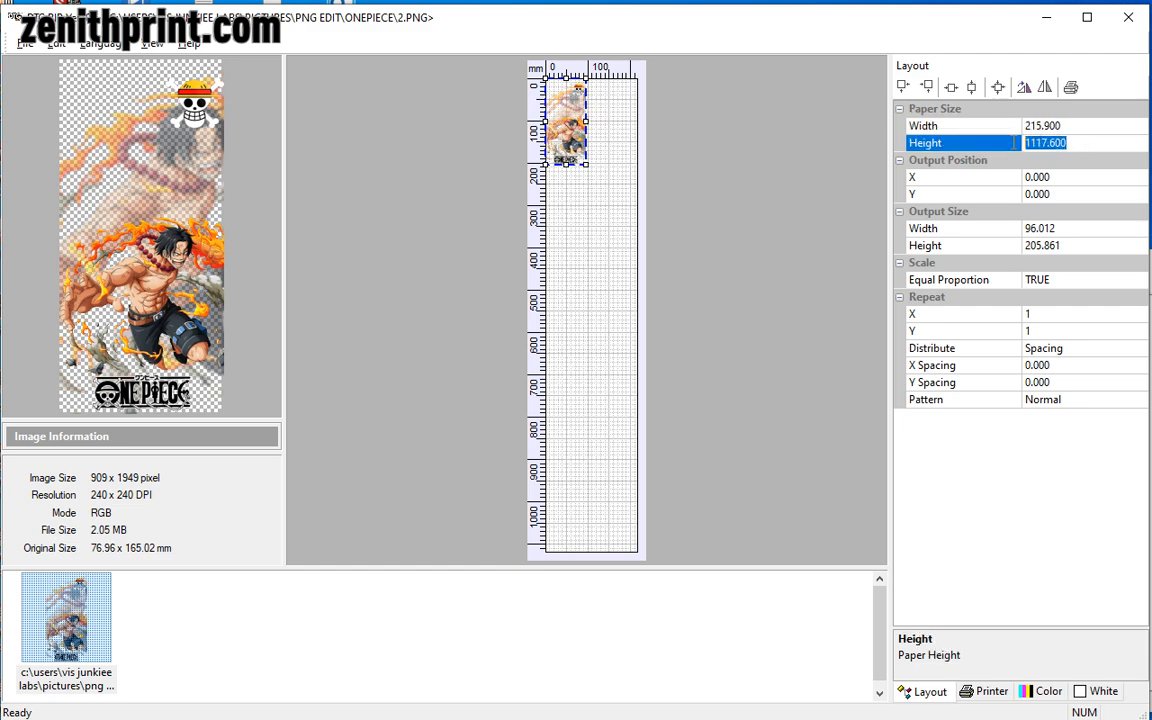
left_click(1045, 143)
- Switch the layout's measurement unit from millimetres to centimetres
left_click(30, 44)
mouse_move(76, 162)
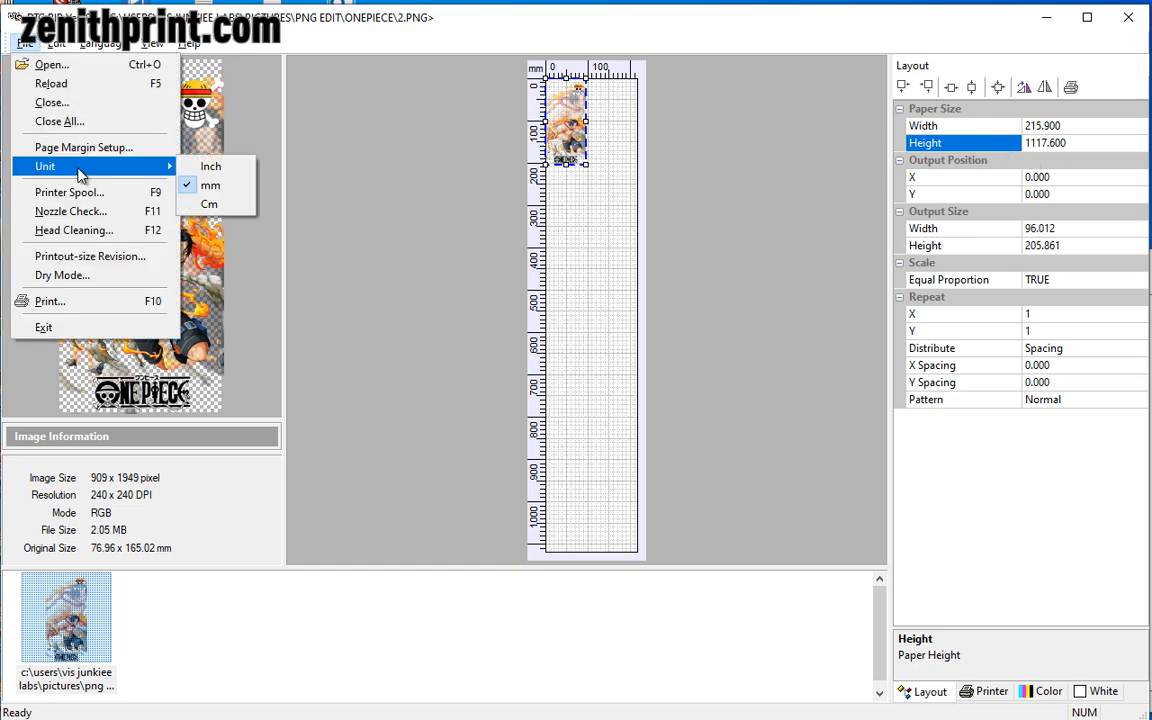
left_click(209, 205)
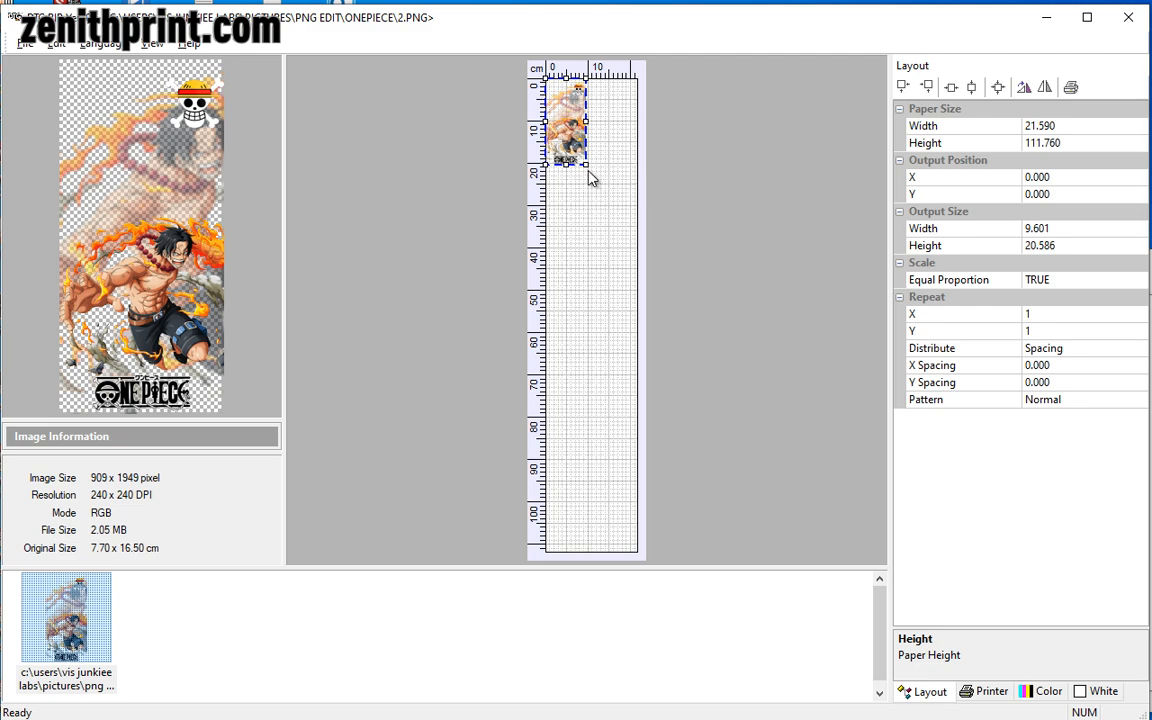
- Check the output size values and shrink the artwork proportionally to about 7.7 × 16.5 cm
left_click(952, 160)
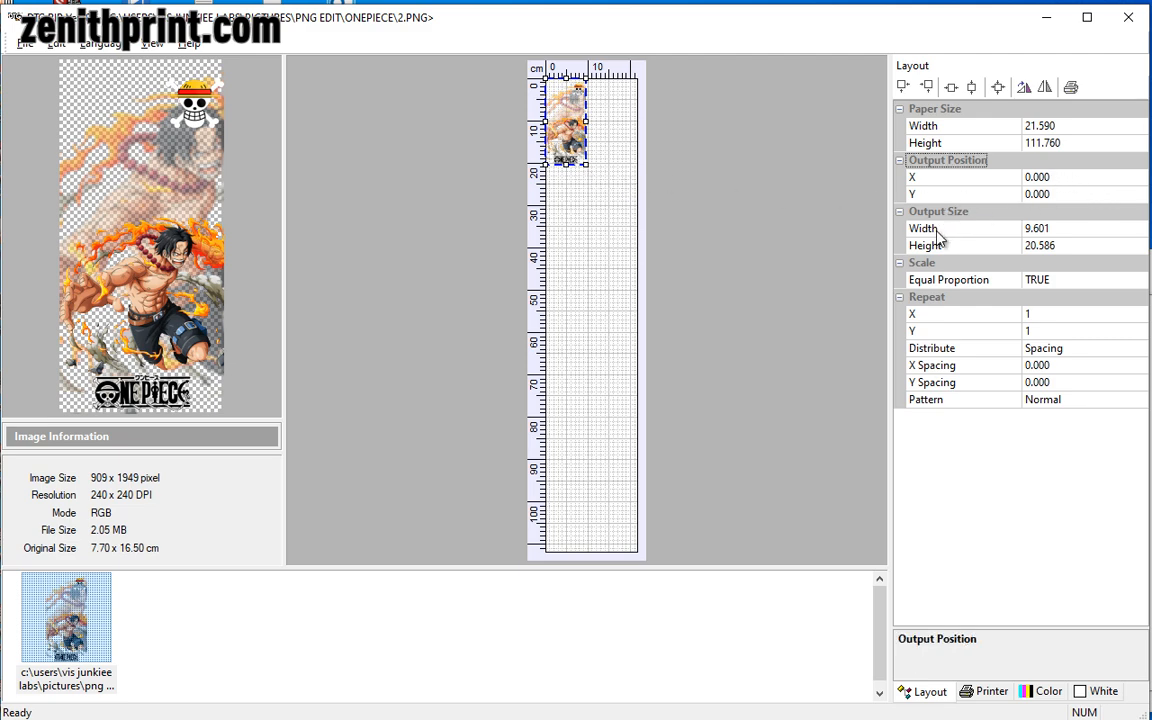
left_click(1043, 233)
left_click(1045, 248)
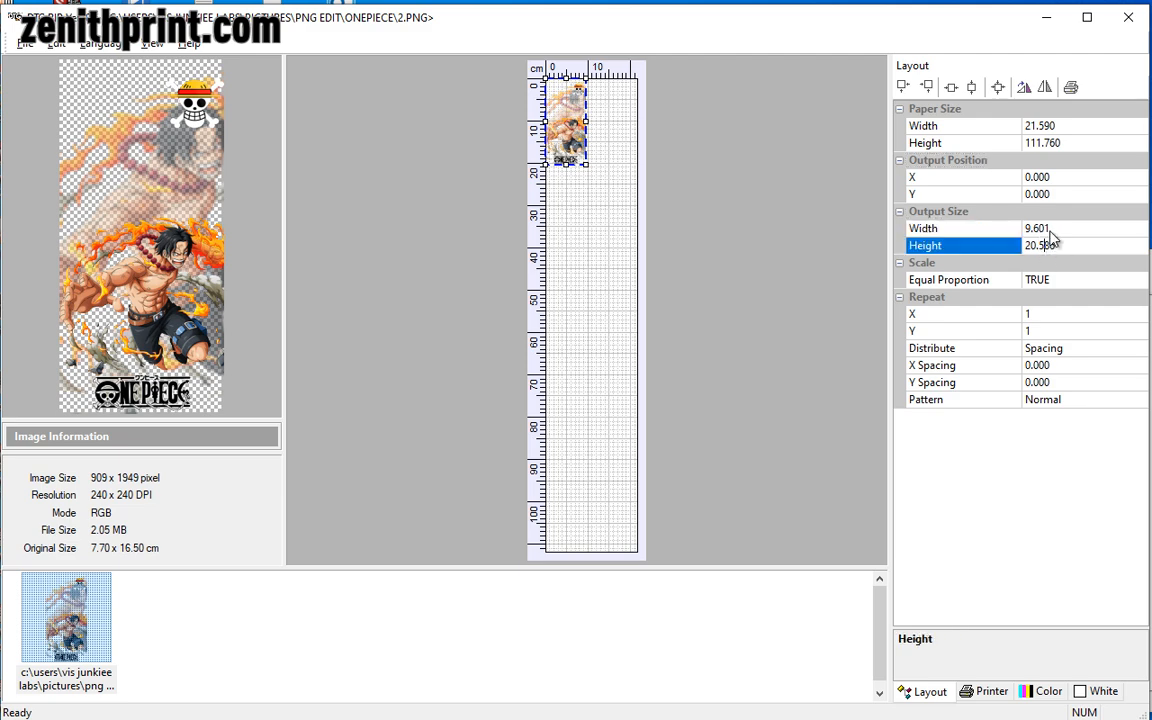
left_click(1050, 232)
left_click(1052, 246)
left_click_drag(585, 164, 578, 154)
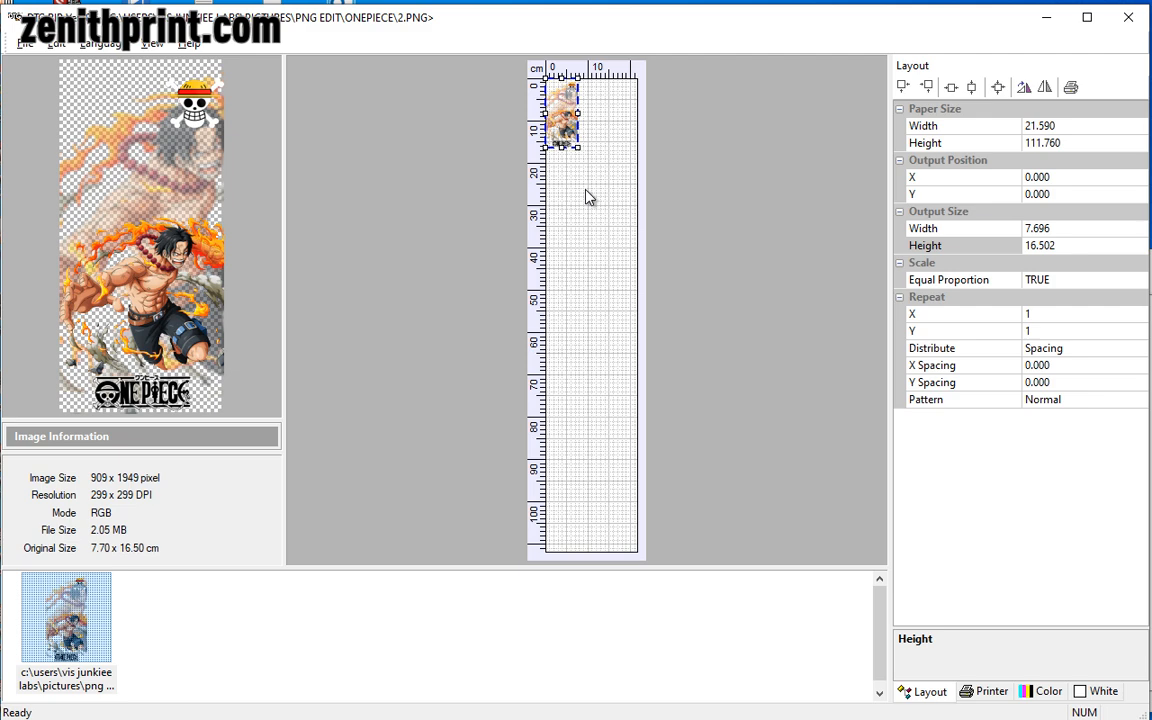
- Examine the paper width and height in centimetres without changing them
left_click(1058, 125)
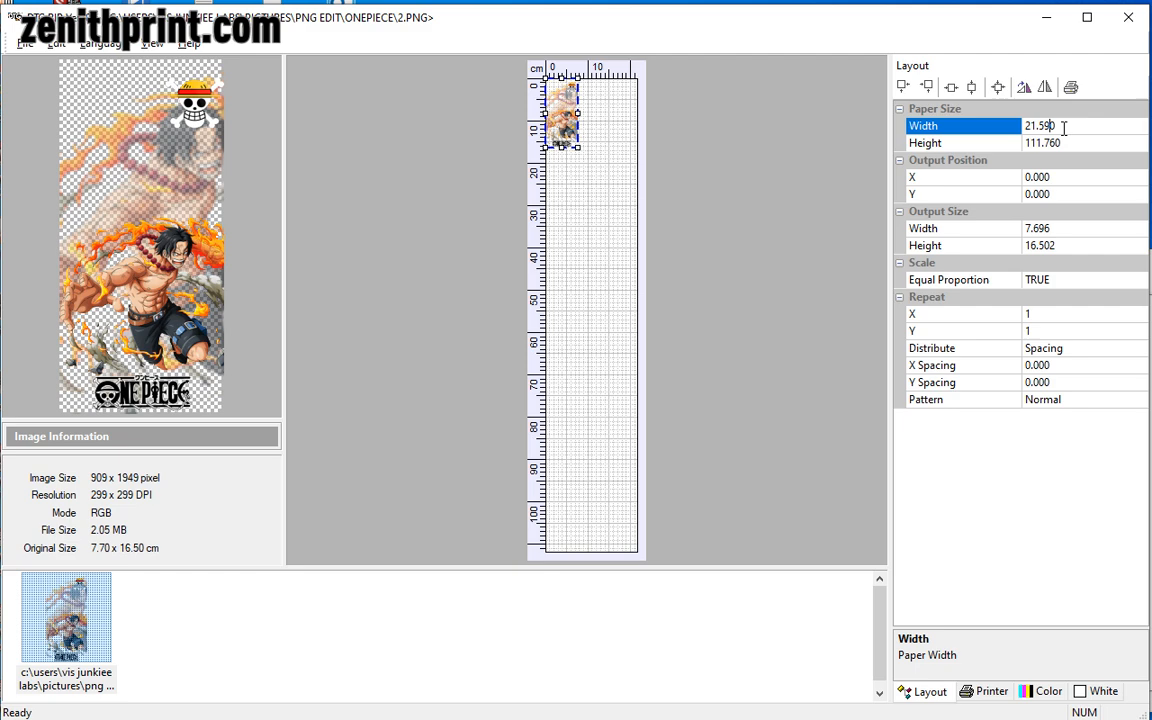
left_click(1040, 143)
left_click(1050, 125)
left_click(1024, 128)
left_click(1045, 145)
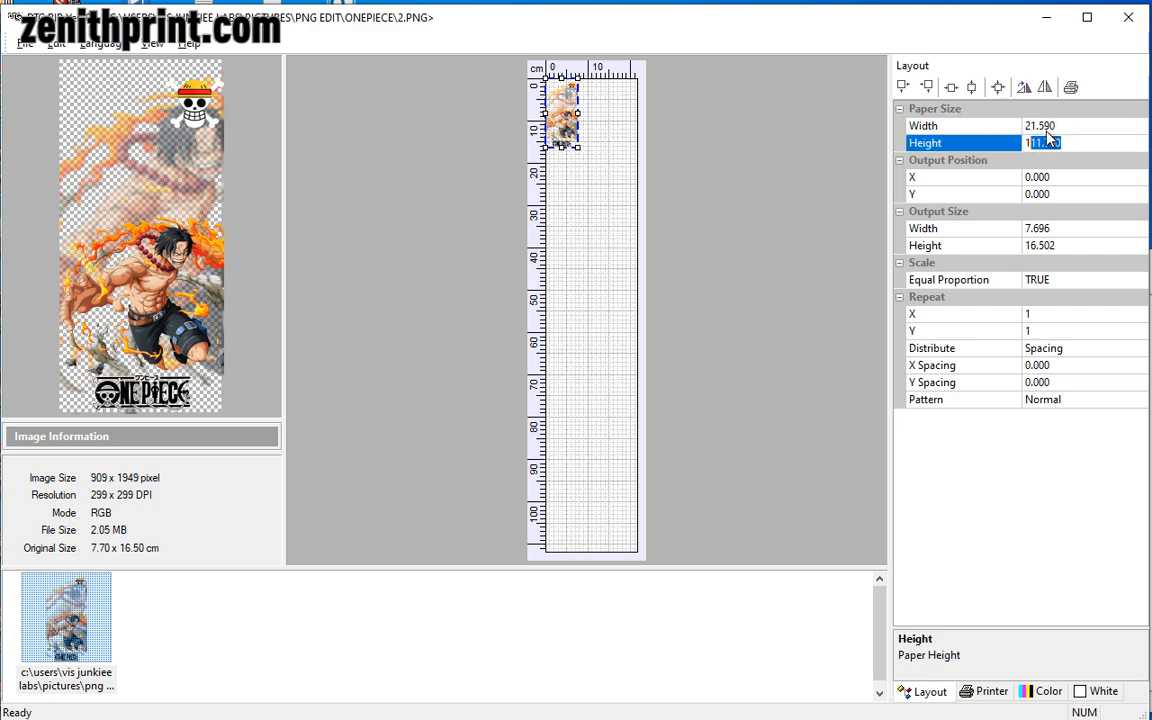
left_click(1031, 124)
left_click(663, 249)
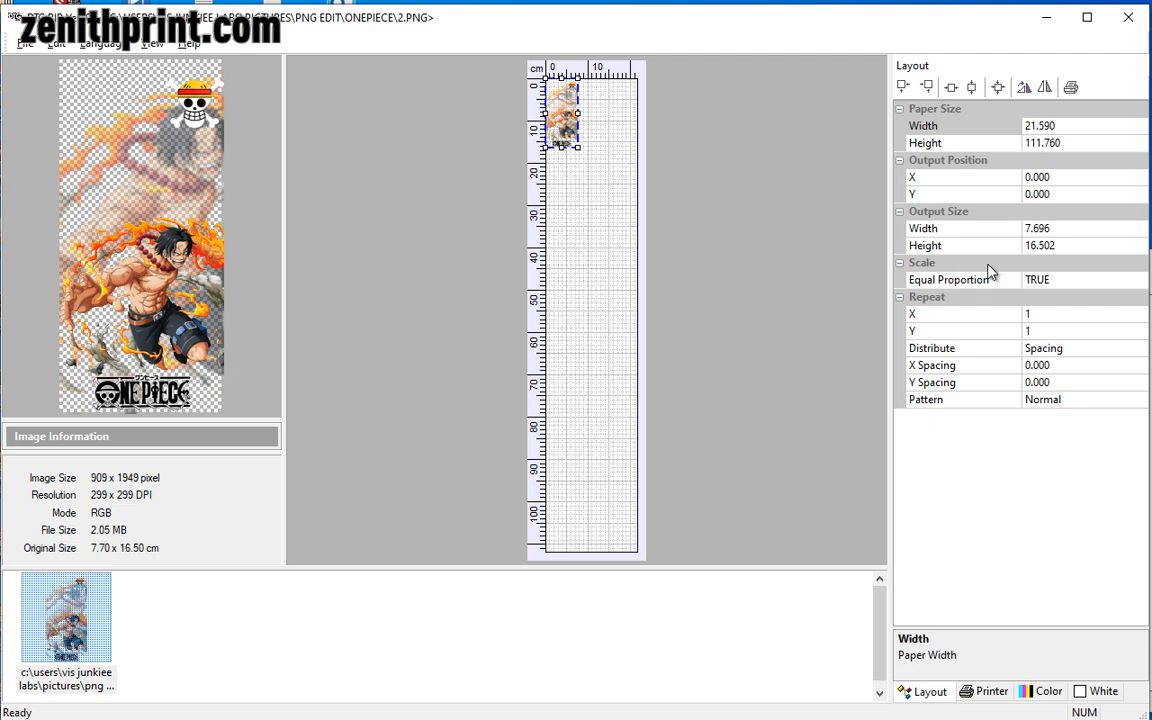
- Set the artwork's output height to 16 cm with equal proportion kept on
left_click(1085, 246)
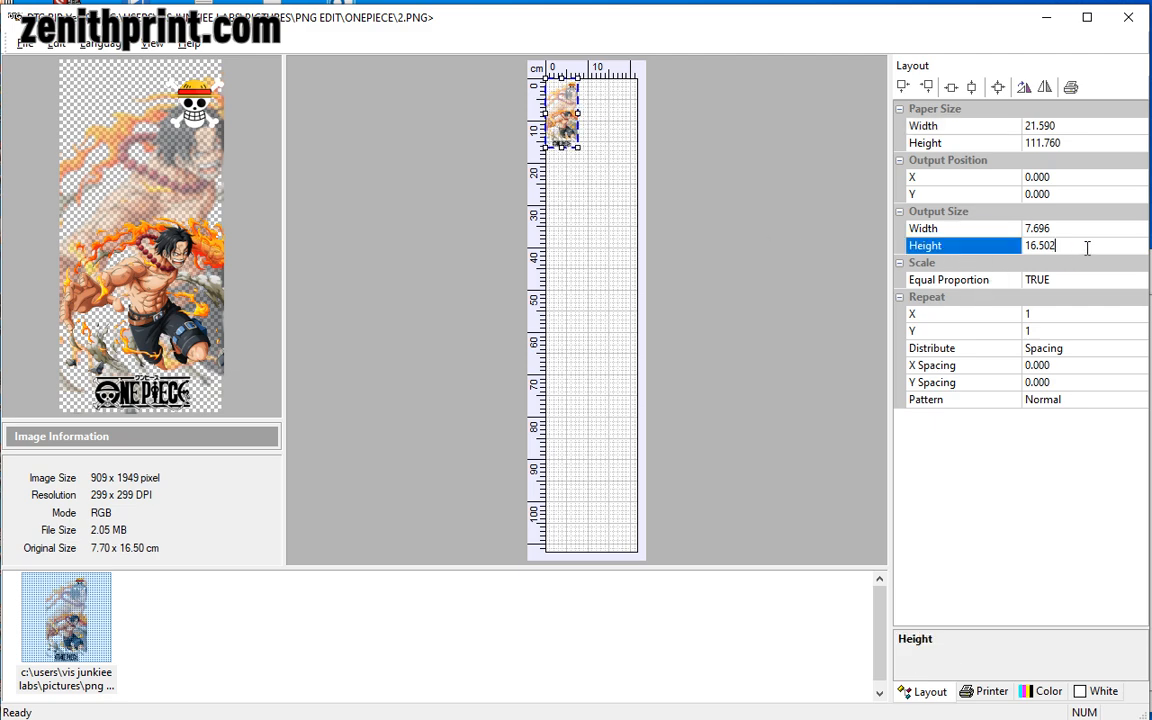
type("16.000")
key("Return")
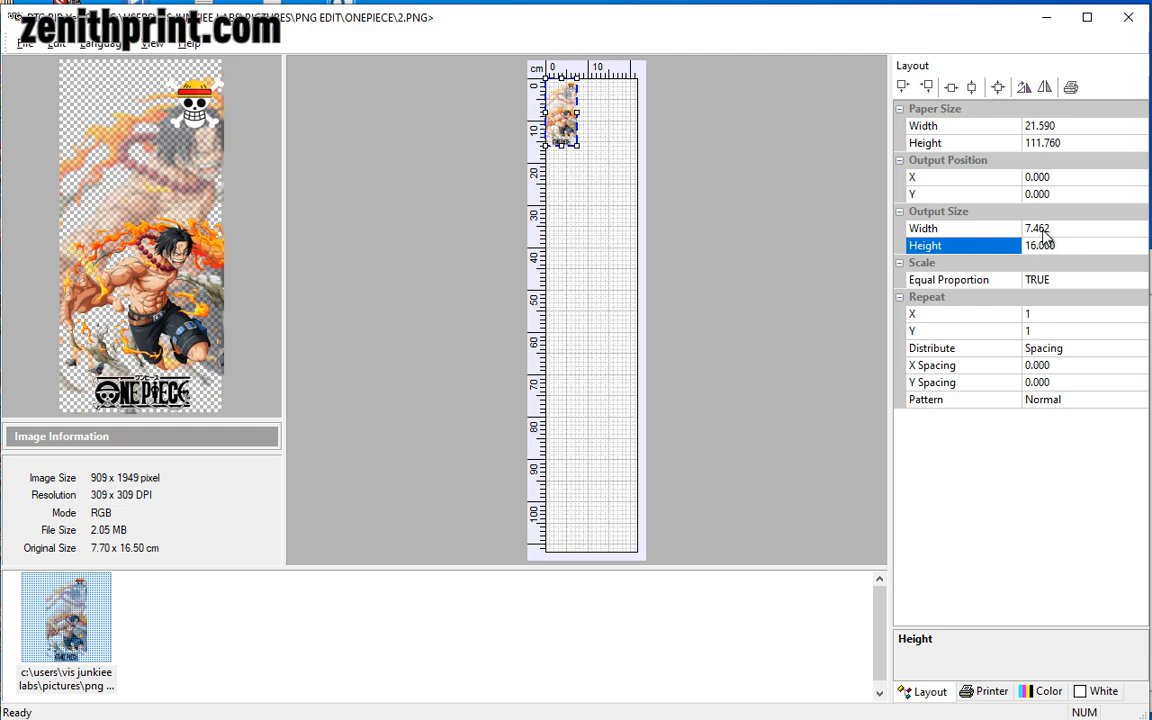
left_click(618, 298)
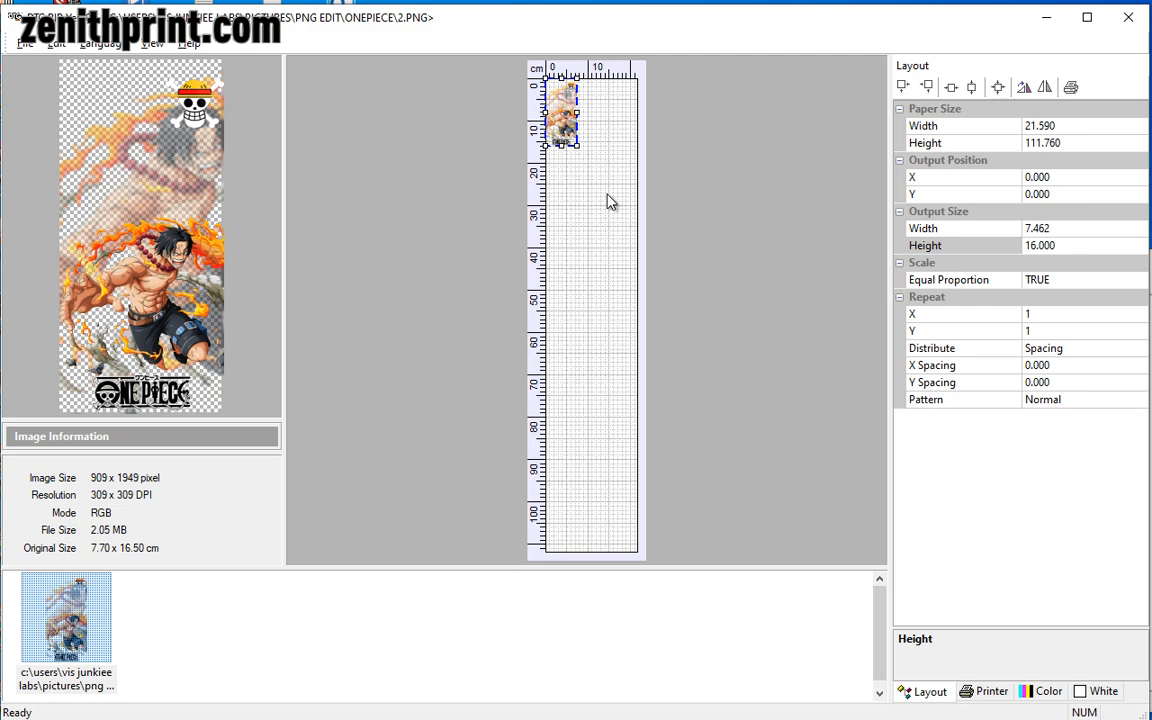
- Set the paper size to 12 cm wide and 22 cm high
left_click(1047, 125)
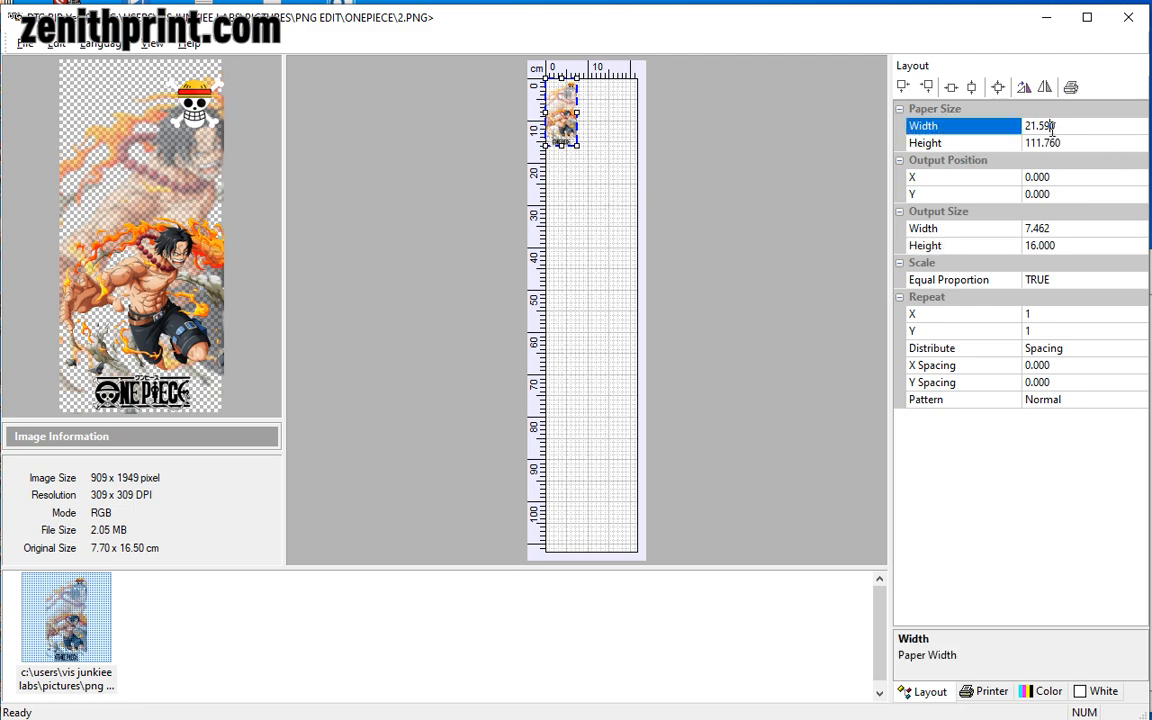
left_click(1047, 143)
key("Up")
left_click(1058, 144)
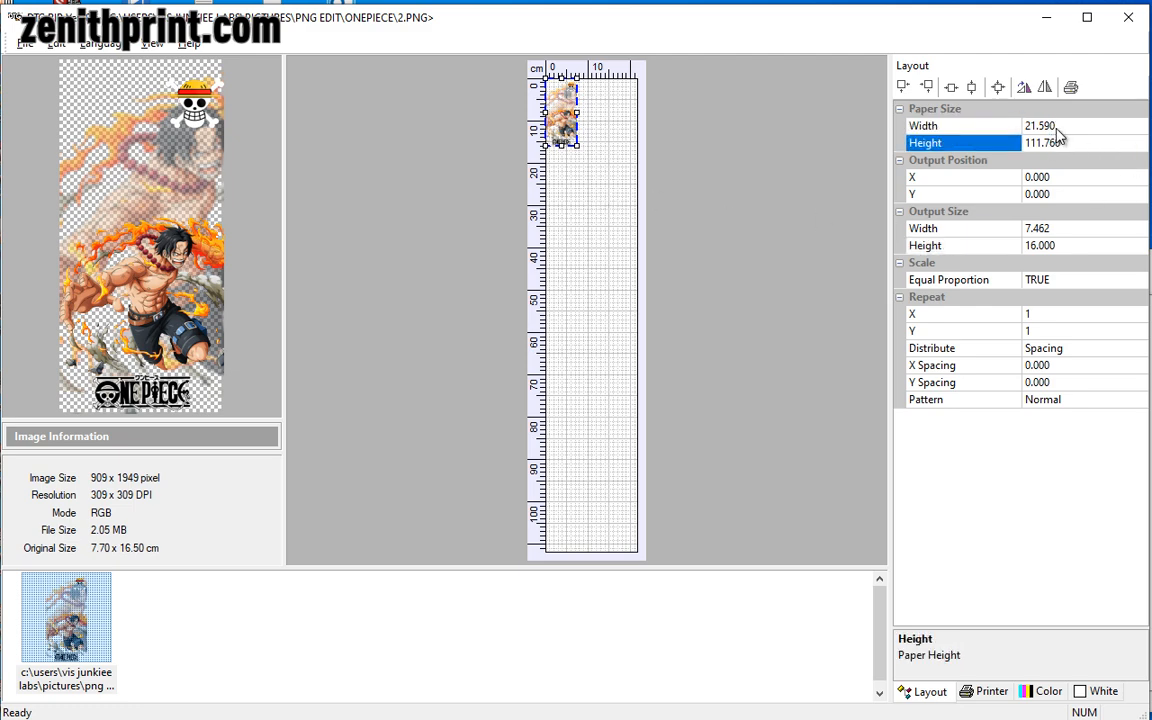
left_click(1062, 125)
left_click(987, 127)
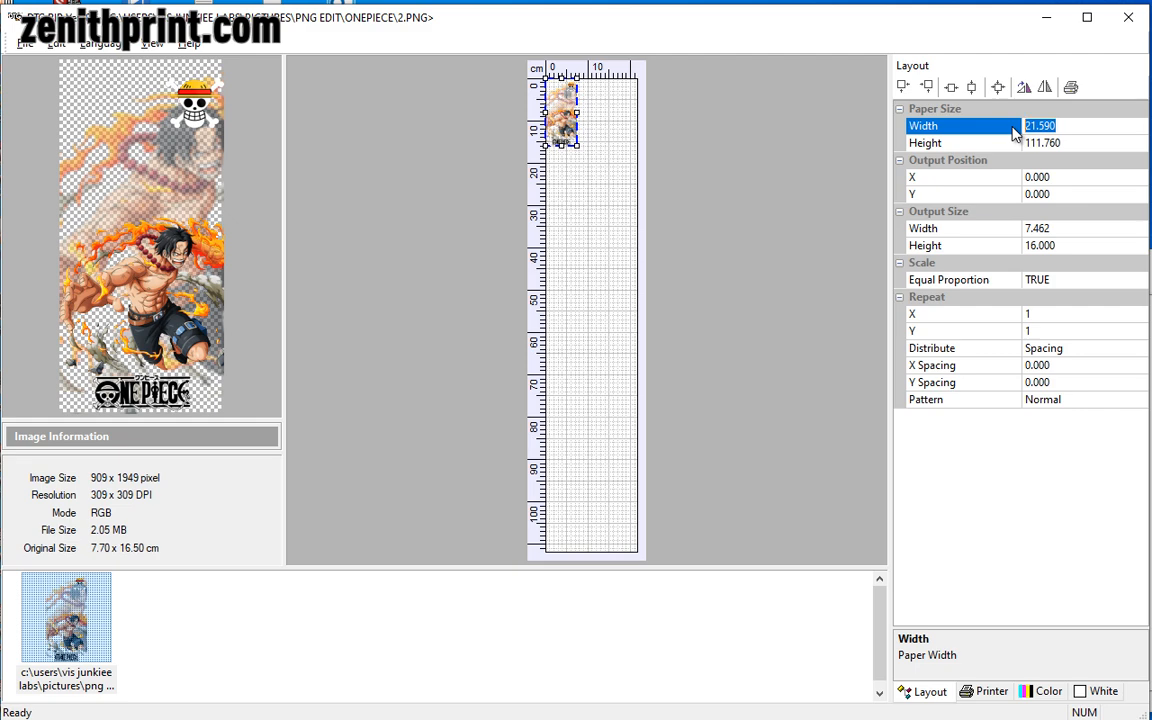
type("12")
left_click(1068, 142)
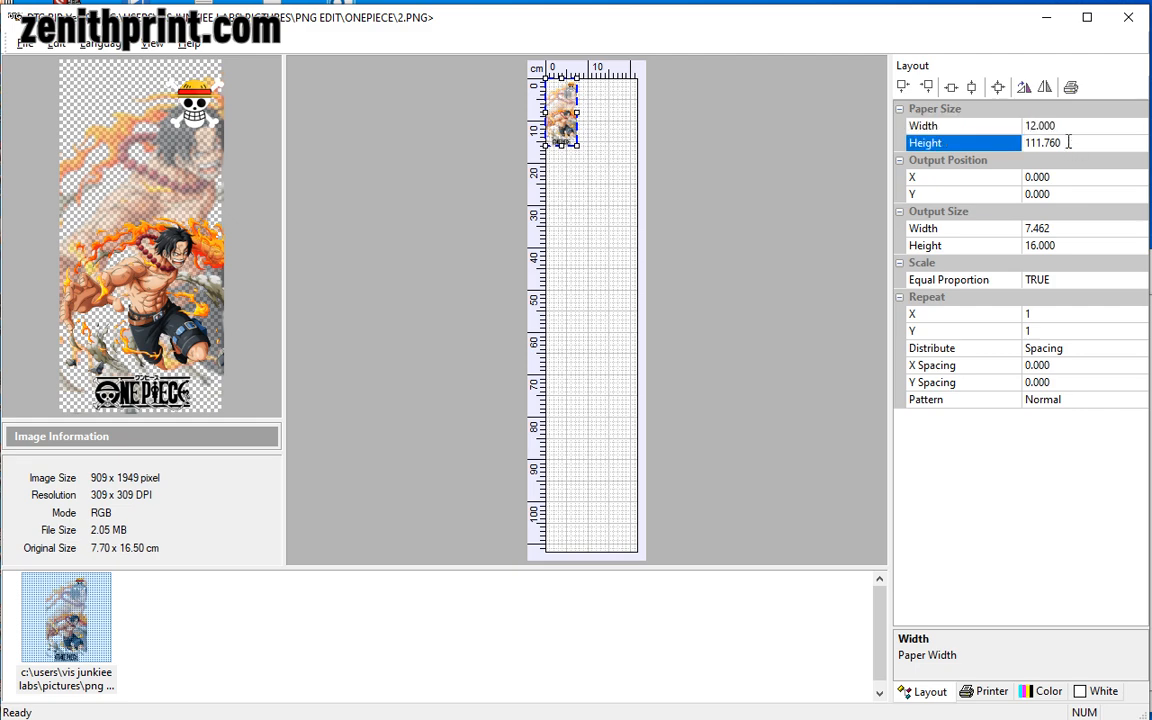
left_click(996, 142)
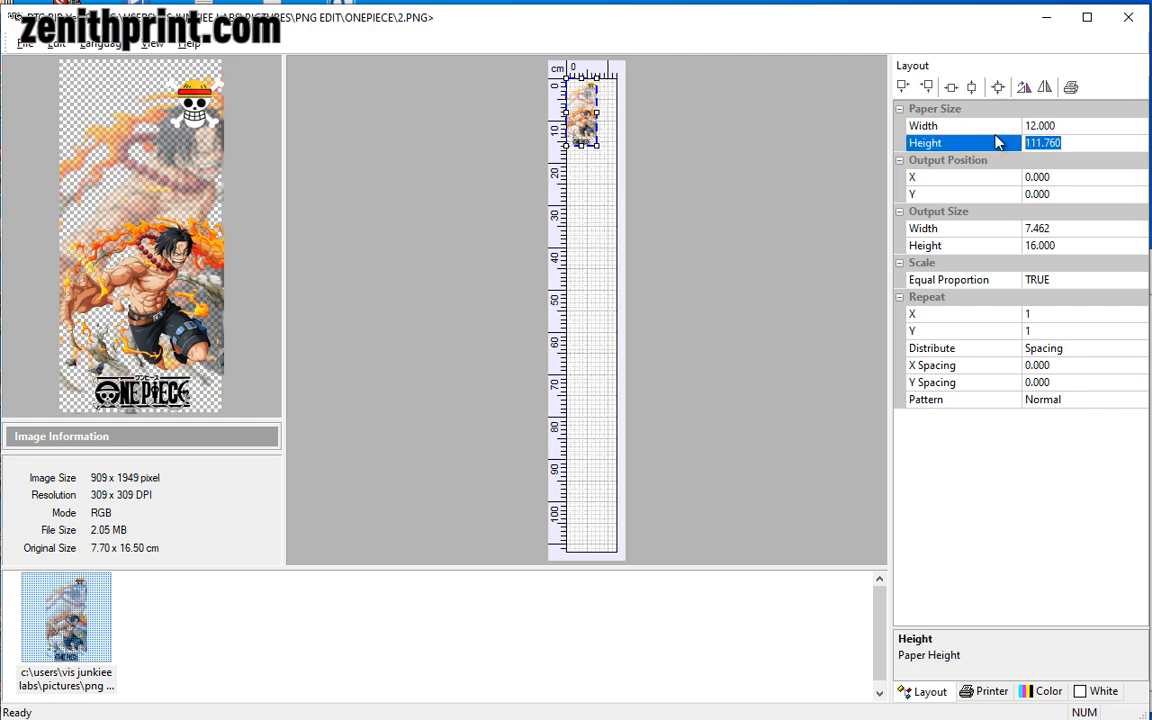
type("22")
key("Return")
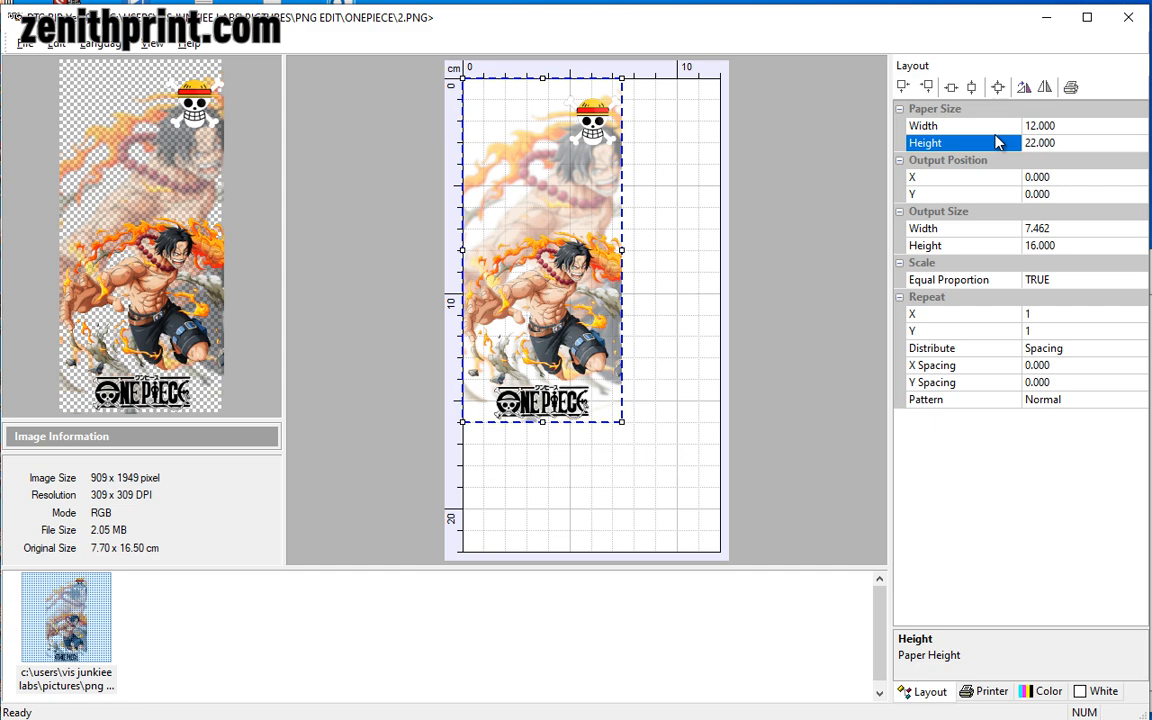
left_click(686, 263)
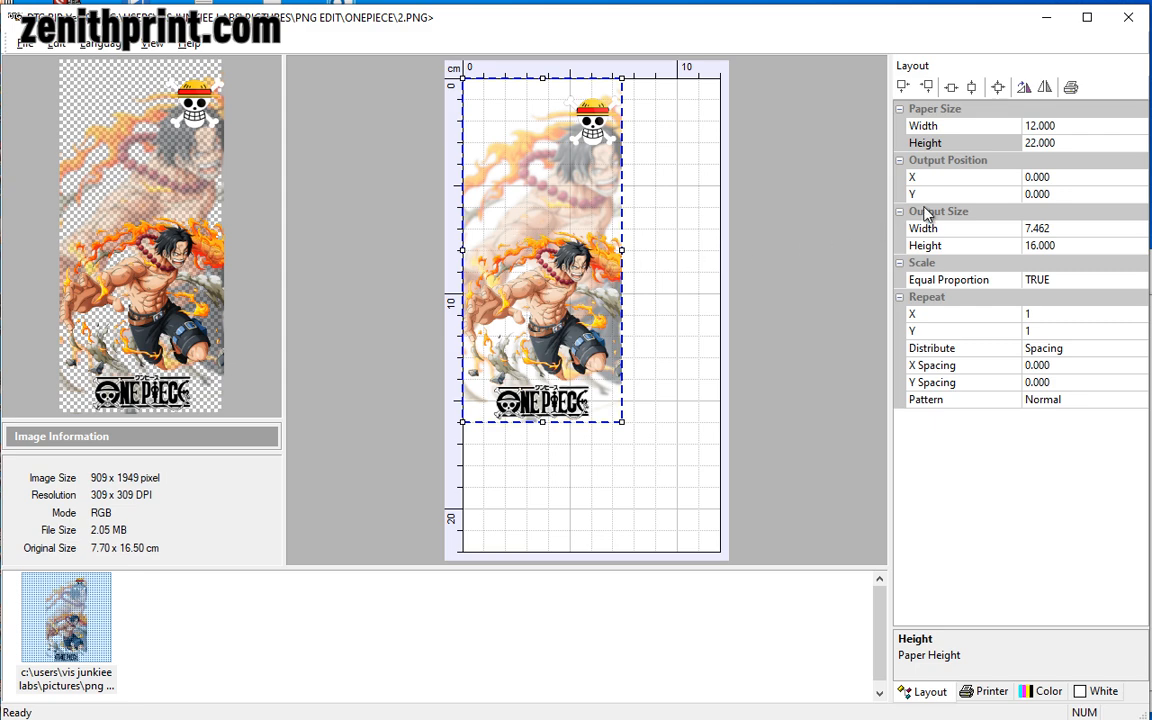
- Set the paper height to 16 cm and the paper width to 10 cm
left_click(1048, 147)
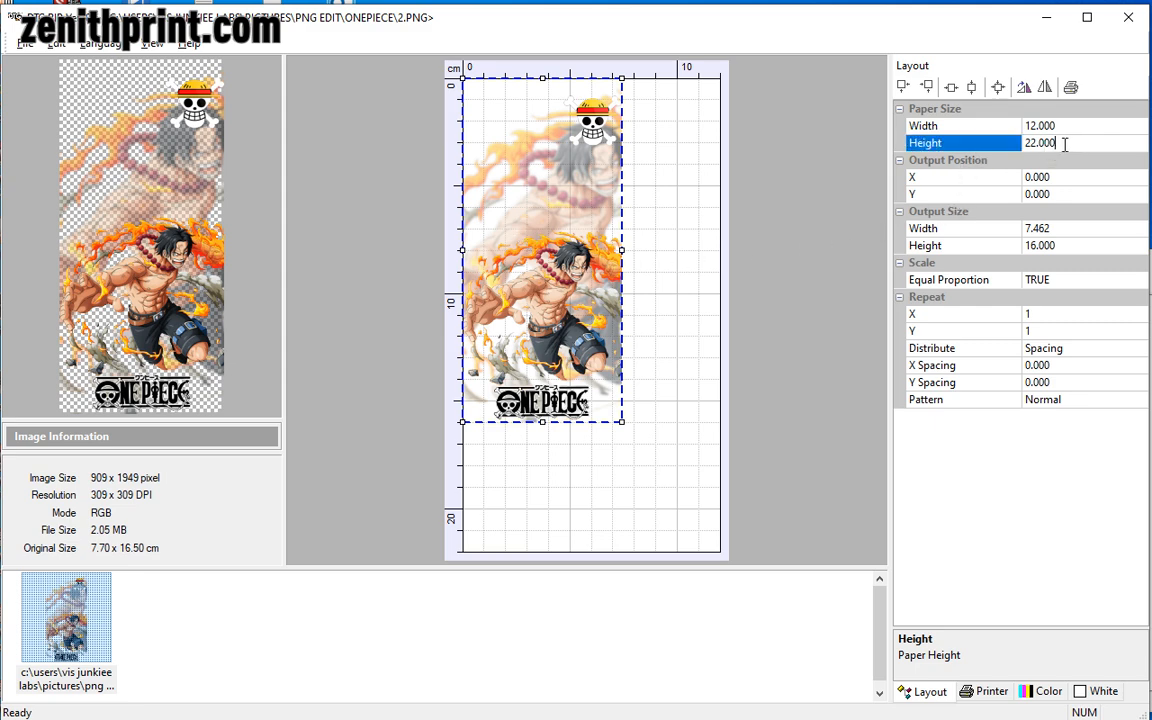
type("16")
left_click(1052, 126)
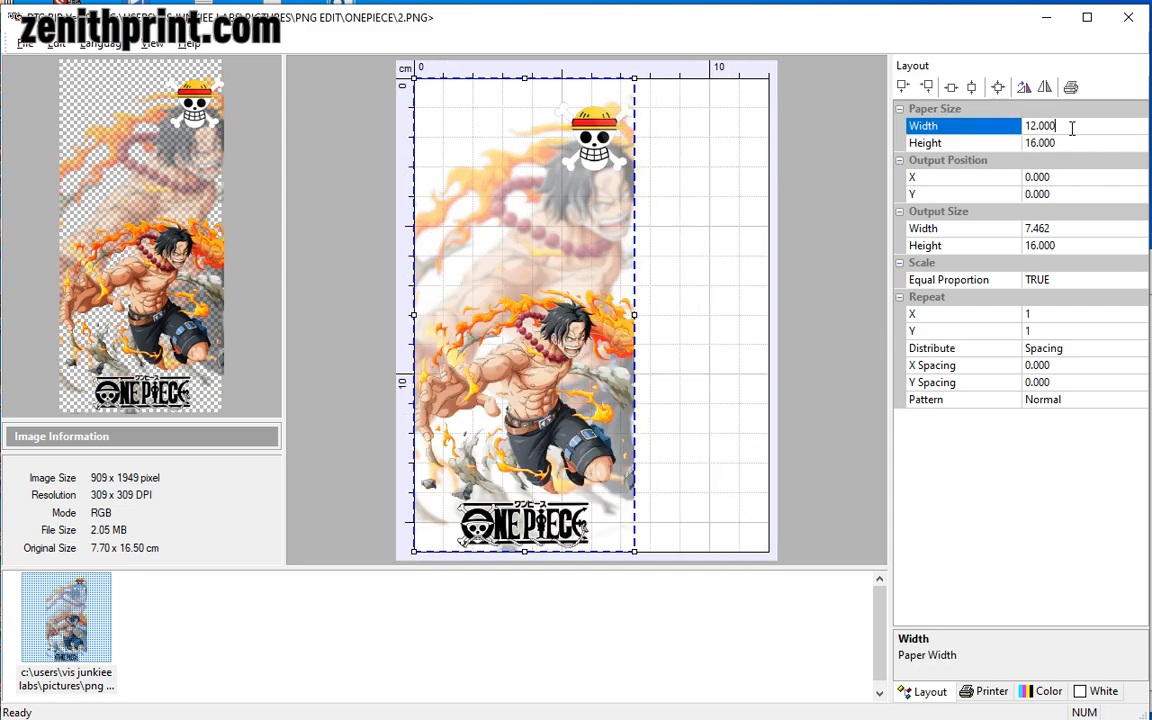
left_click(1052, 126)
type("10")
key("Return")
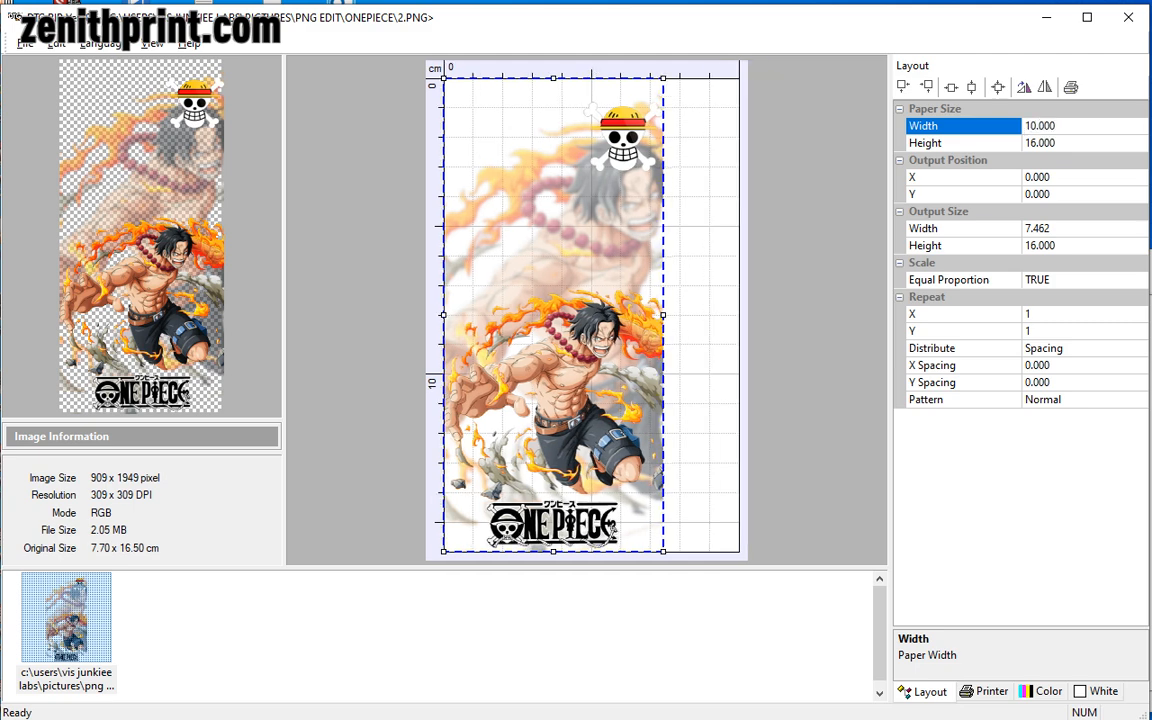